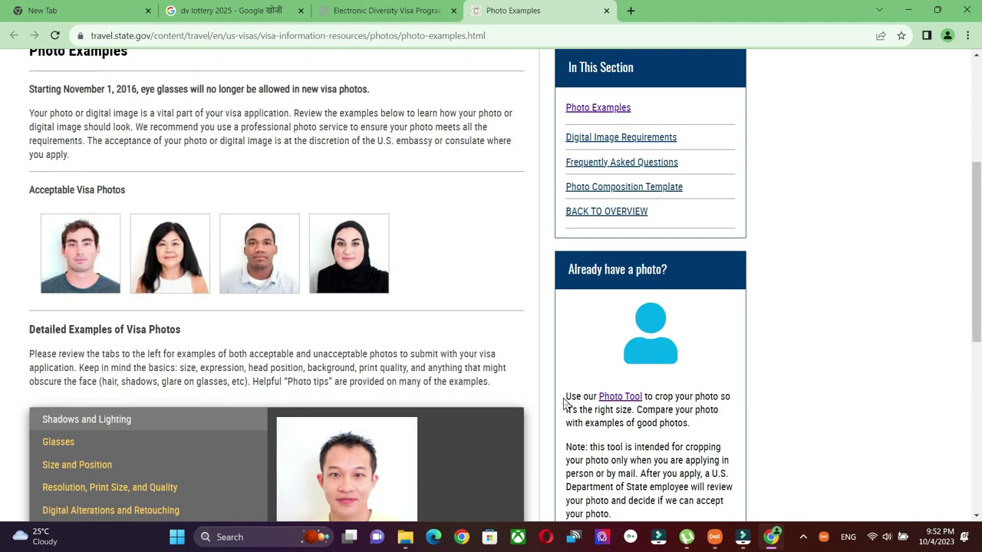
Review the acceptable visa photo examples and the Photo Tool cropping note.
left_click_drag(648, 397, 563, 397)
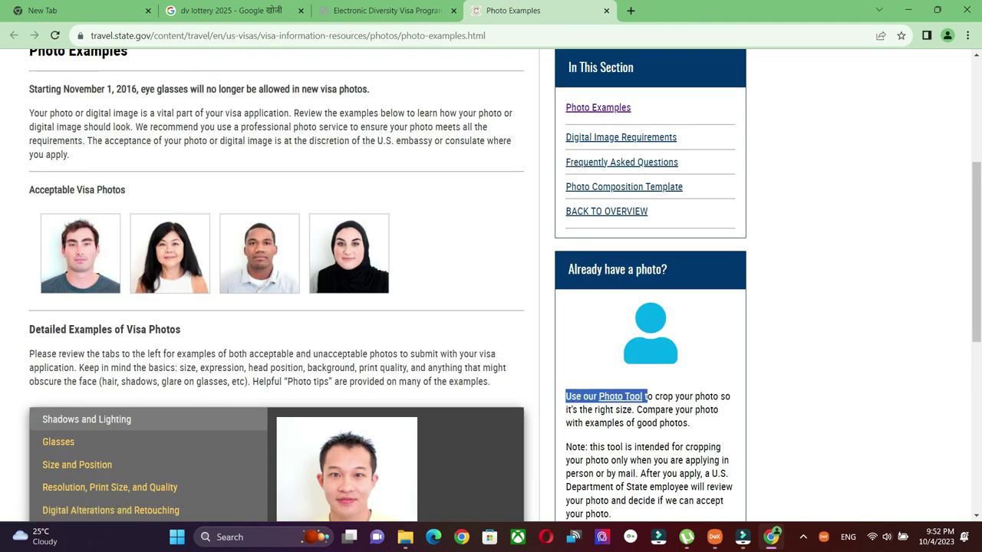
left_click(648, 397)
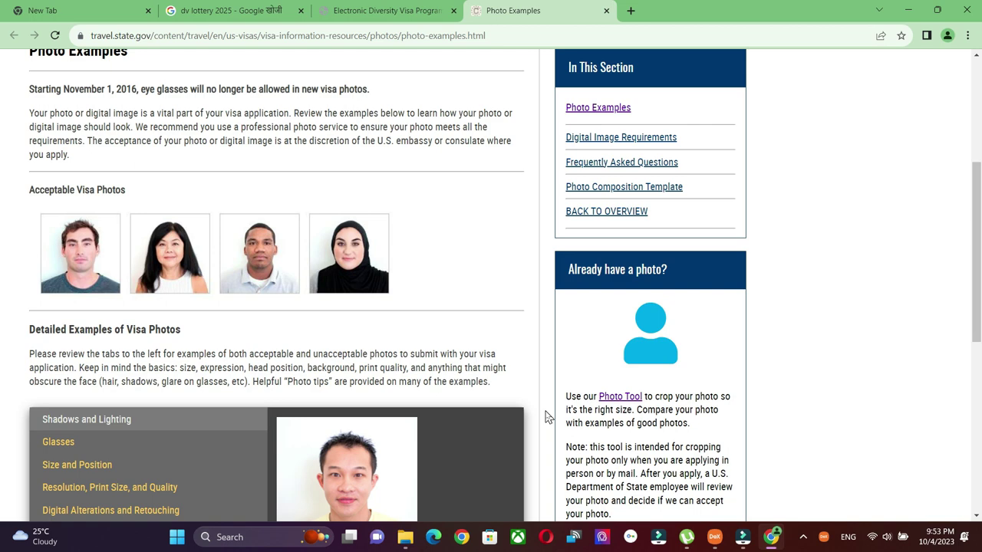
Close the Photo Examples tab, begin the DV-2025 entry, and fill in the authentication code.
key("ctrl+w")
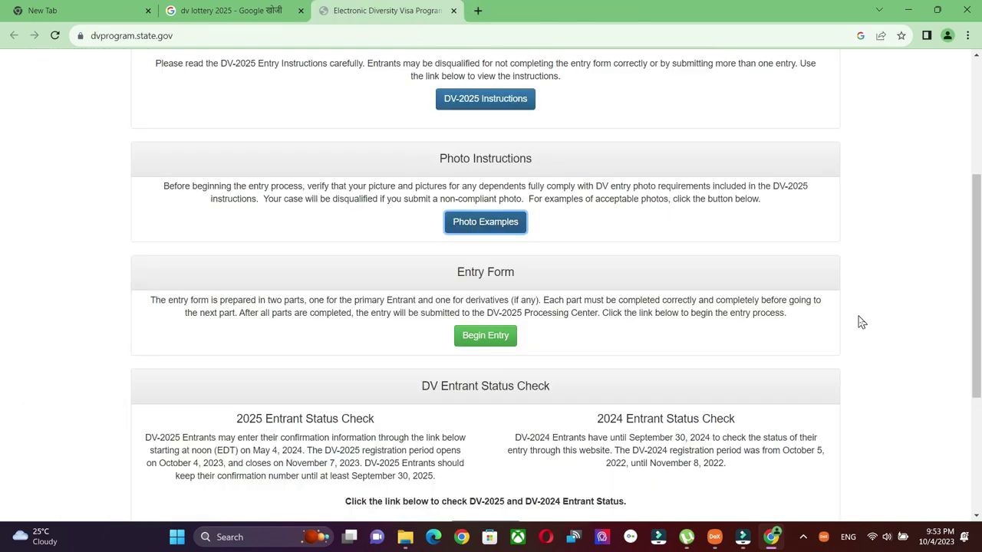
scroll(861, 322, "up", 1)
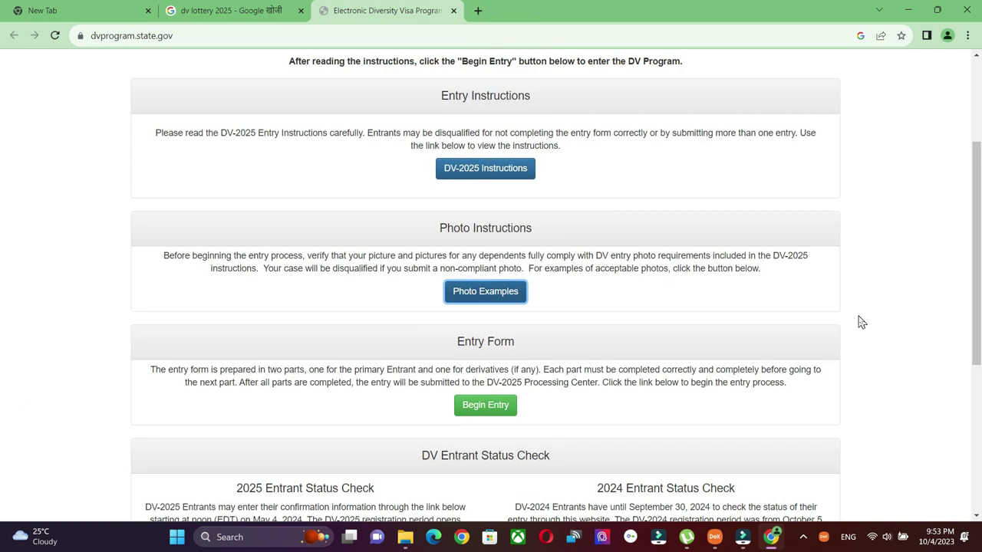
scroll(861, 322, "down", 2)
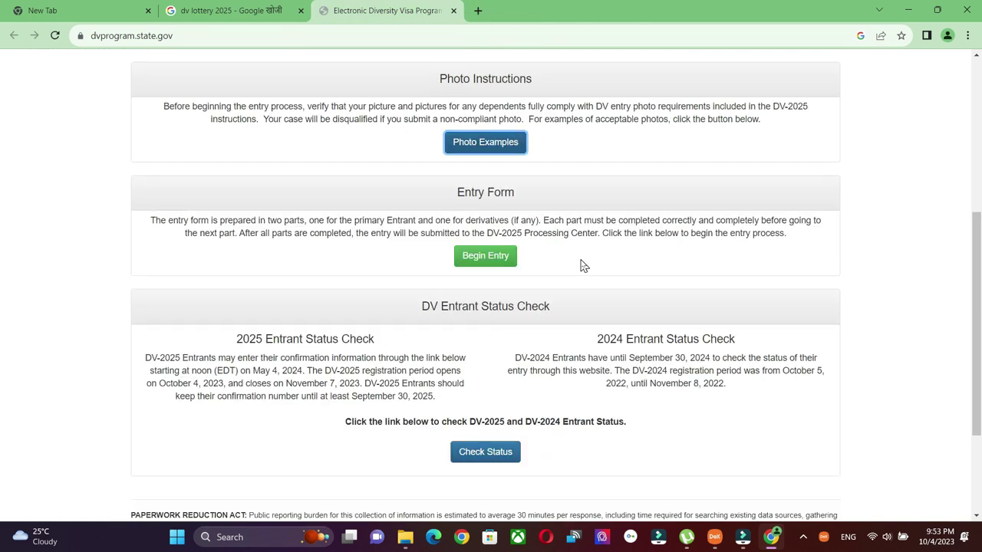
left_click(500, 259)
left_click(321, 277)
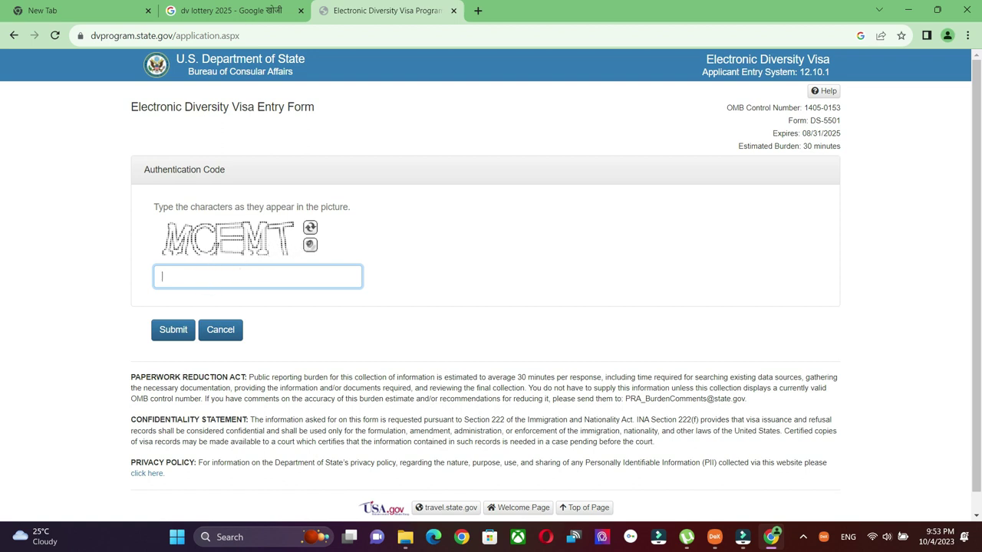
left_click(241, 269)
Submit the authentication code and enter the entrant's last, first and middle names.
left_click(182, 331)
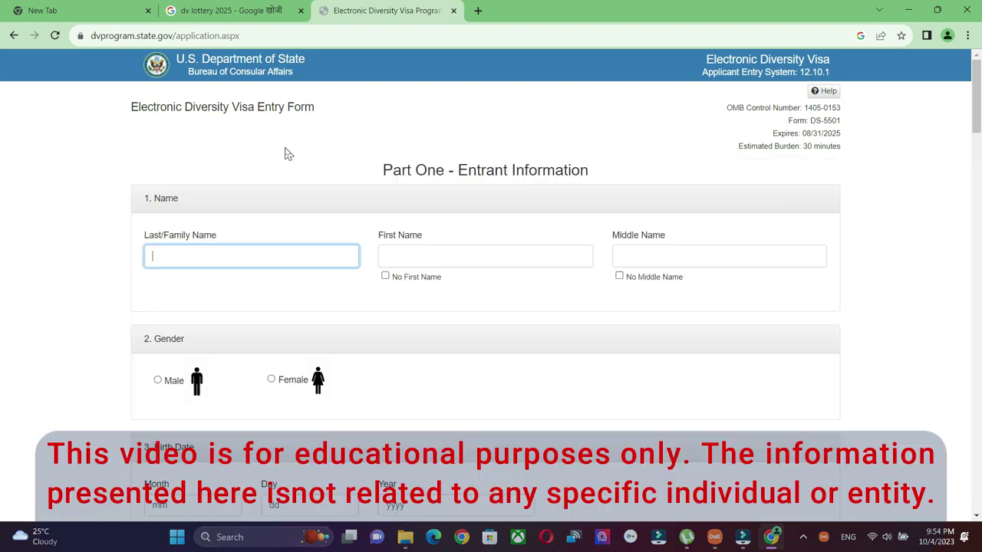
left_click(204, 251)
left_click(218, 253)
left_click(431, 261)
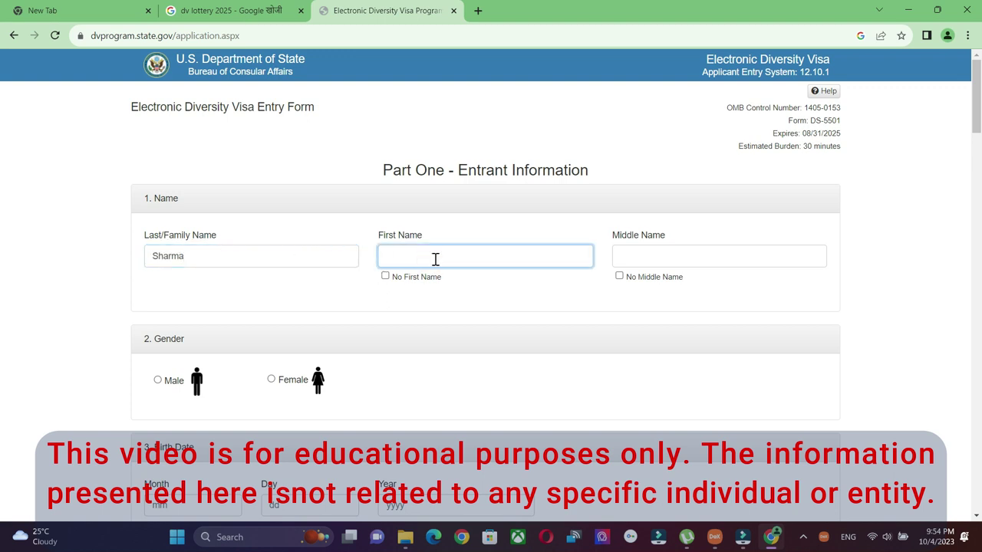
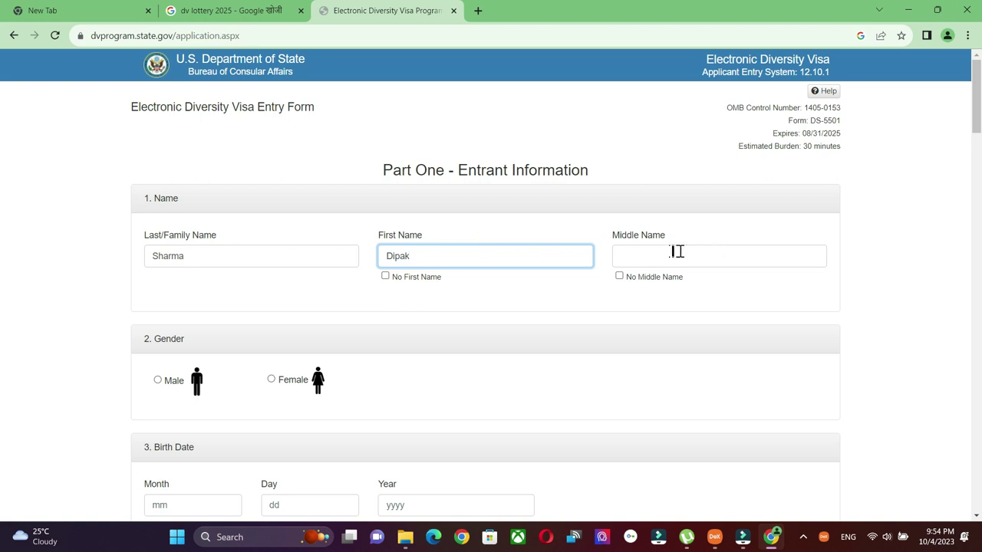
left_click(668, 251)
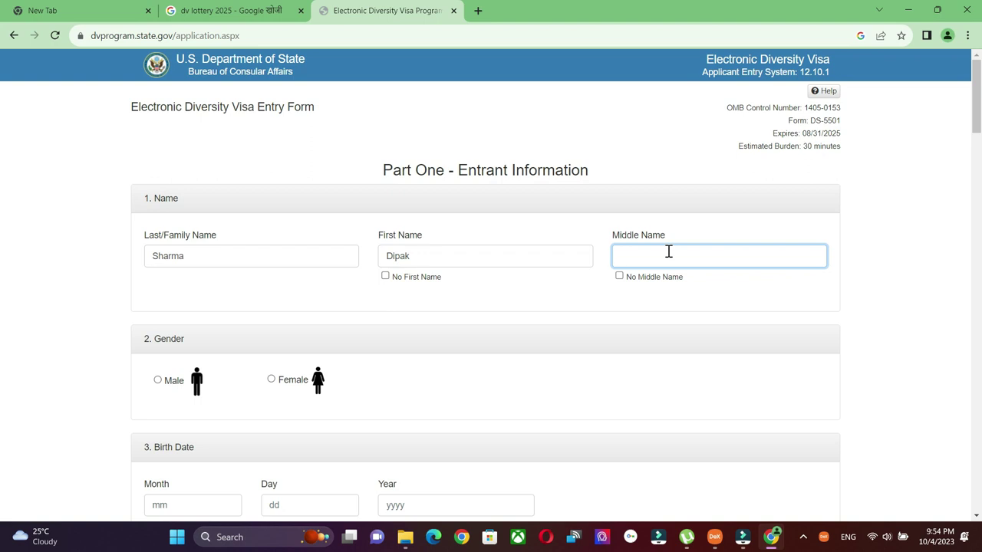
Keep the middle name, set gender to Male, and recheck the name fields.
left_click(619, 277)
left_click(619, 277)
scroll(458, 341, "down", 1)
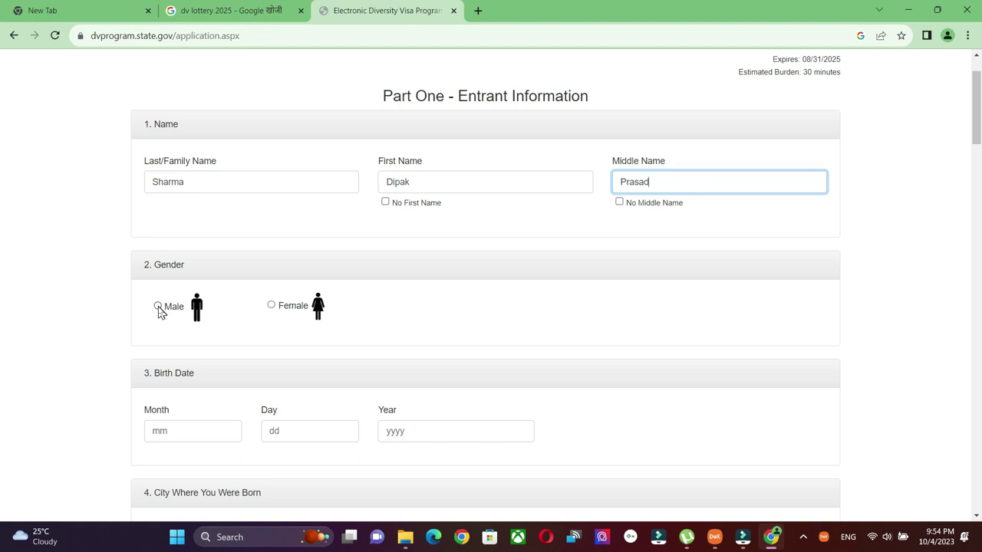
left_click(158, 307)
scroll(574, 320, "down", 1)
scroll(574, 320, "up", 1)
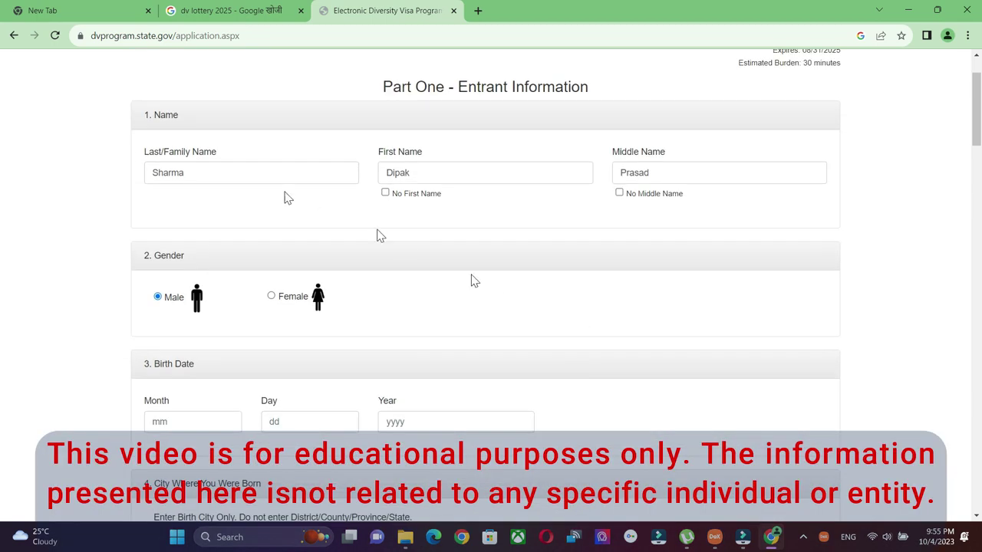
left_click_drag(152, 172, 301, 173)
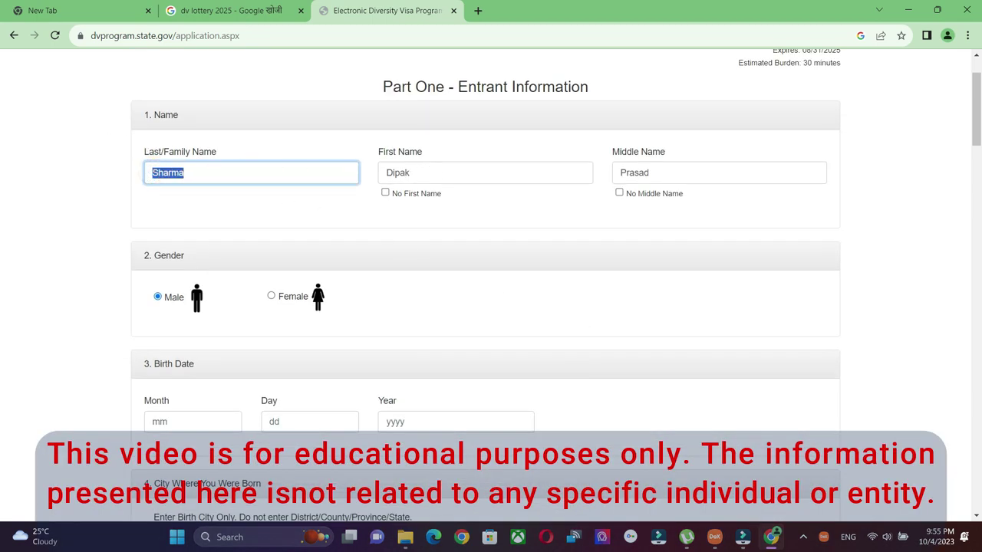
left_click(779, 172)
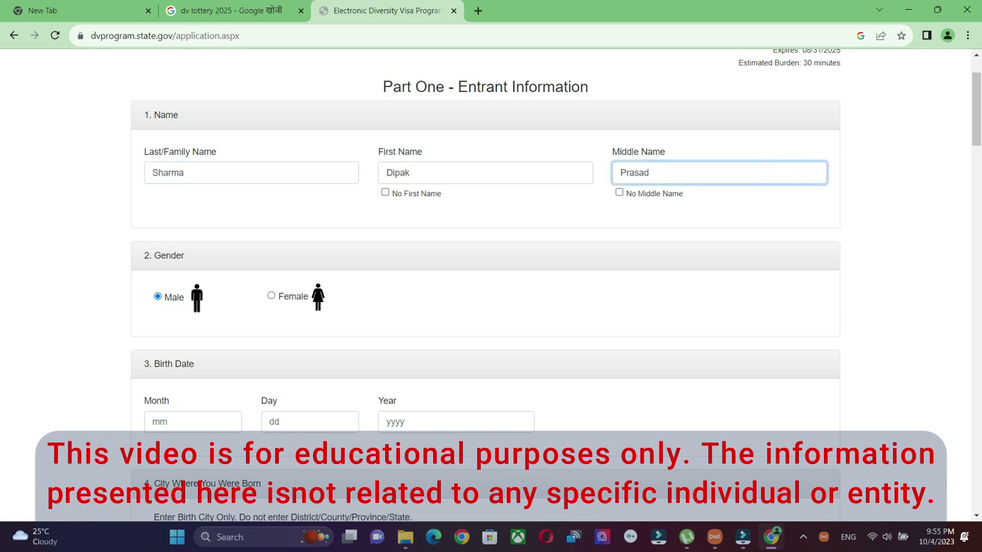
scroll(150, 345, "down", 1)
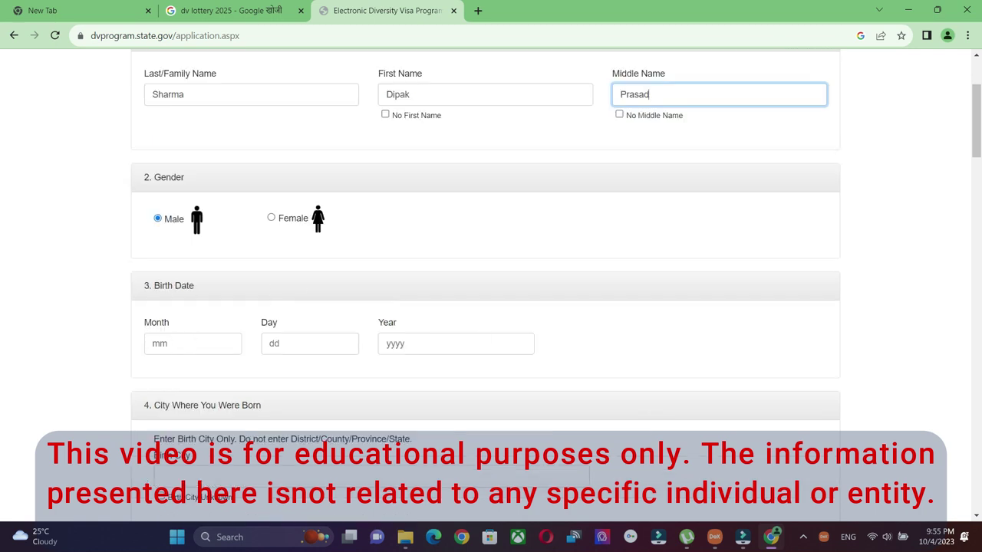
left_click(192, 344)
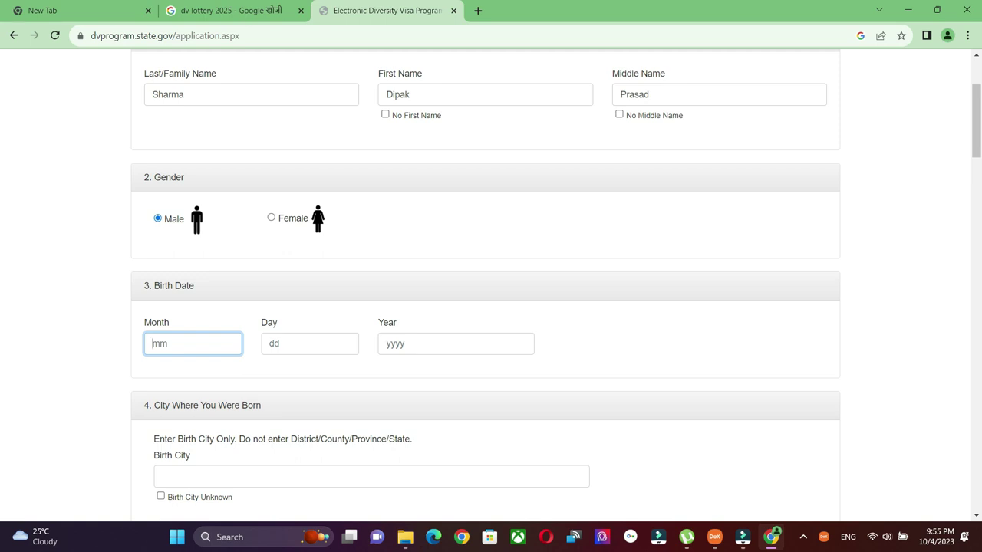
Search Google for 'nepali miti converter' in a new tab.
left_click(478, 12)
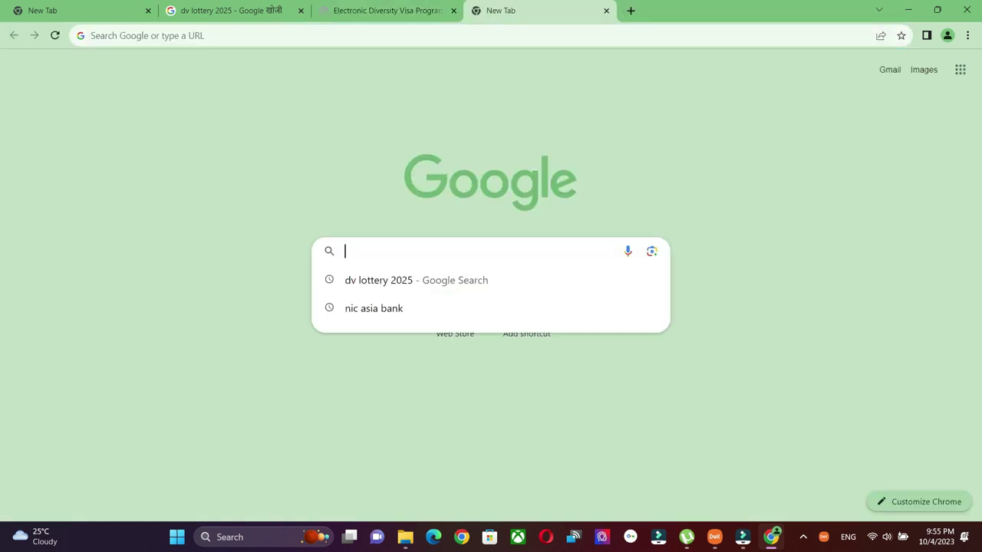
type("Nepali miti co")
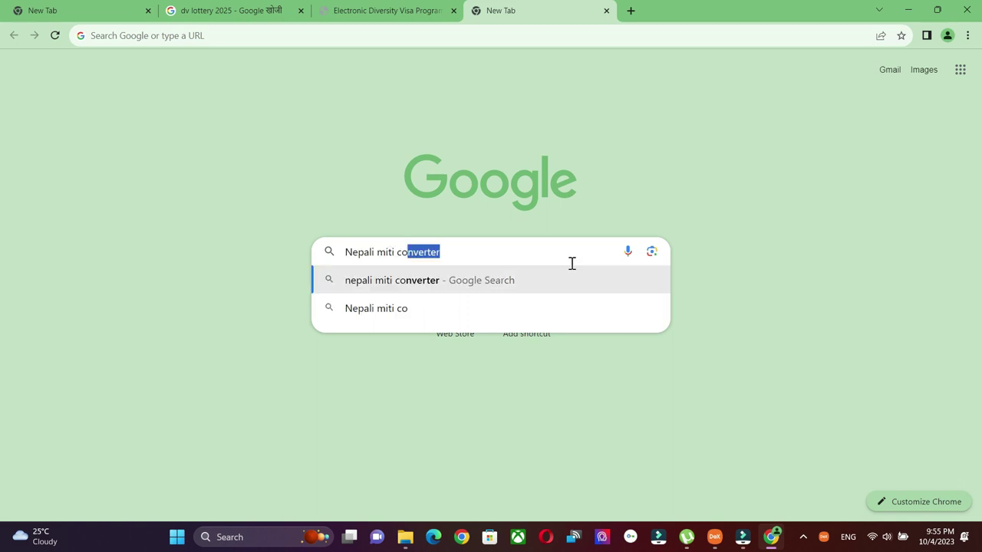
left_click(418, 280)
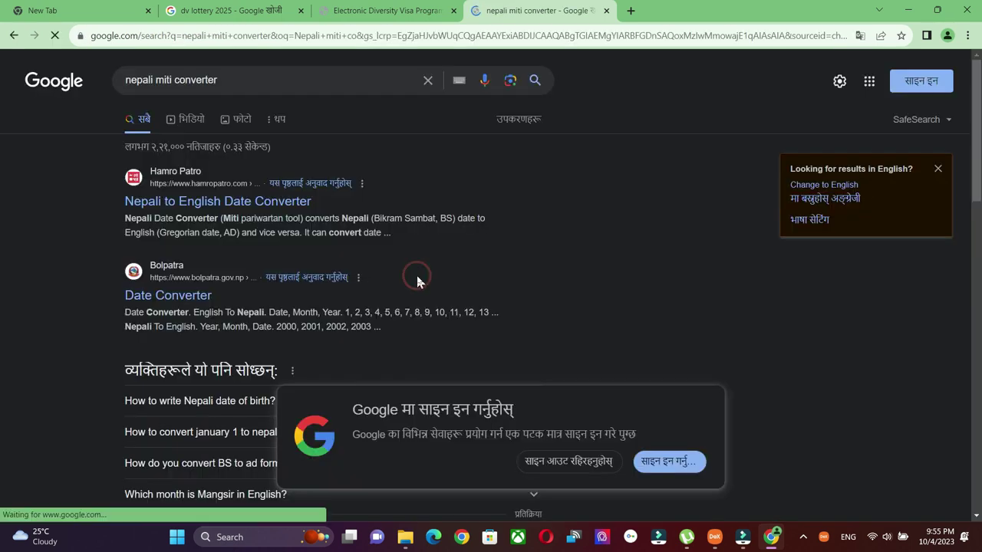
Convert Baishakh 10, 2060 BS in the Hamro Patro Nepali-to-English date converter.
left_click(251, 202)
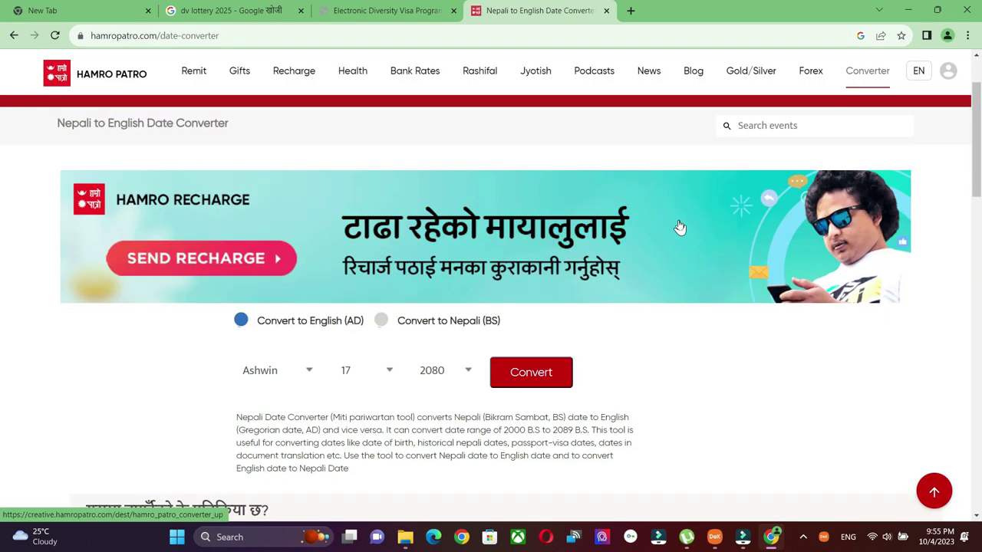
scroll(678, 351, "down", 1)
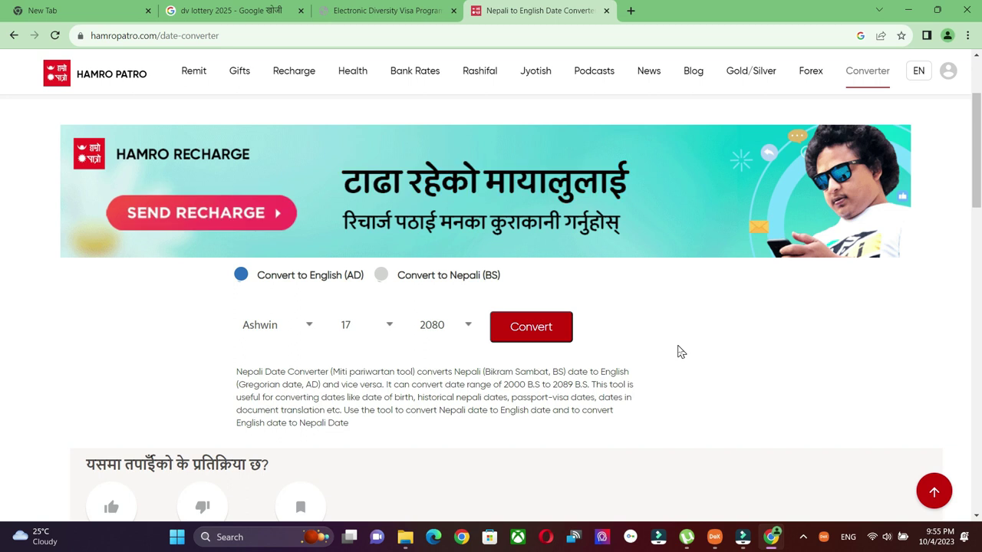
left_click(467, 327)
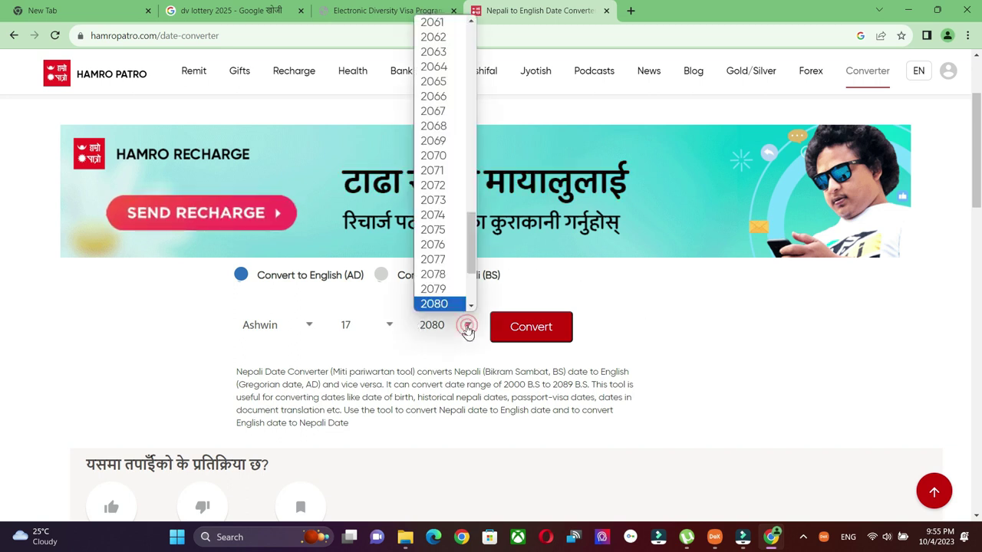
scroll(470, 253, "up", 1)
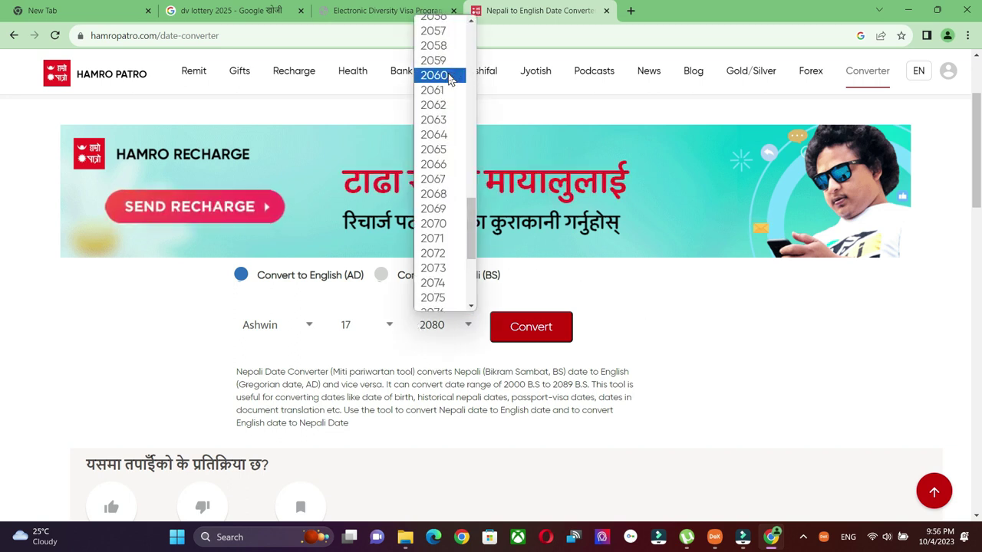
left_click(449, 76)
left_click(311, 325)
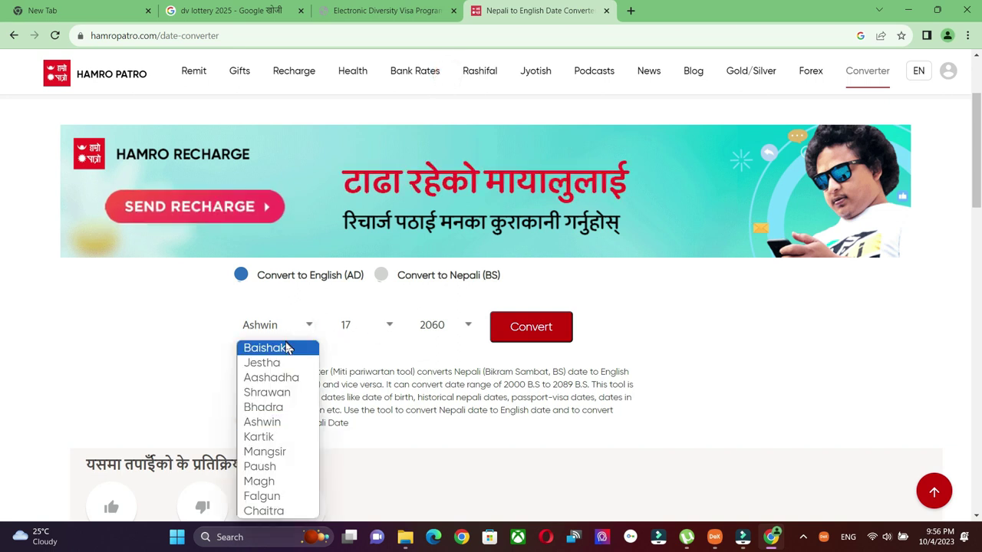
left_click(265, 346)
left_click(367, 325)
left_click(373, 156)
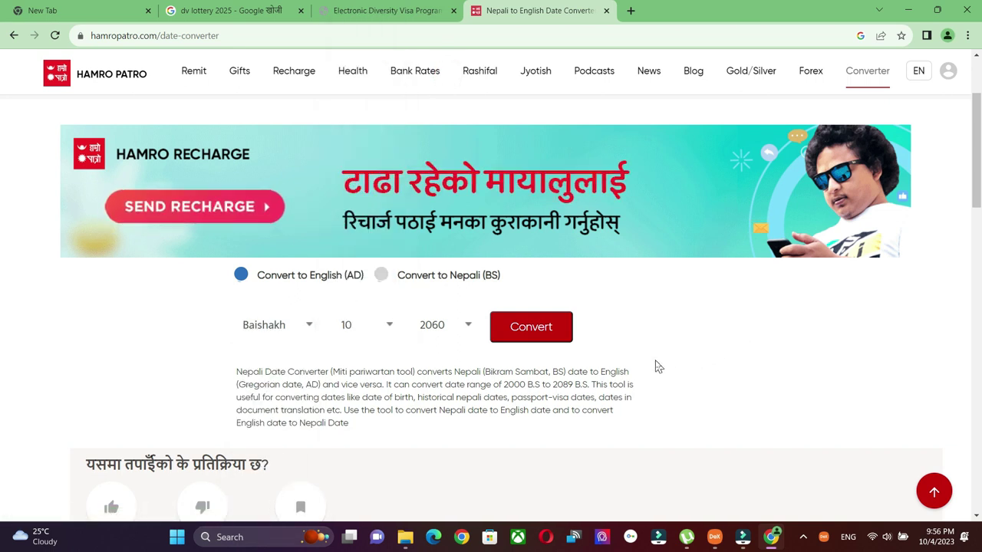
left_click(556, 332)
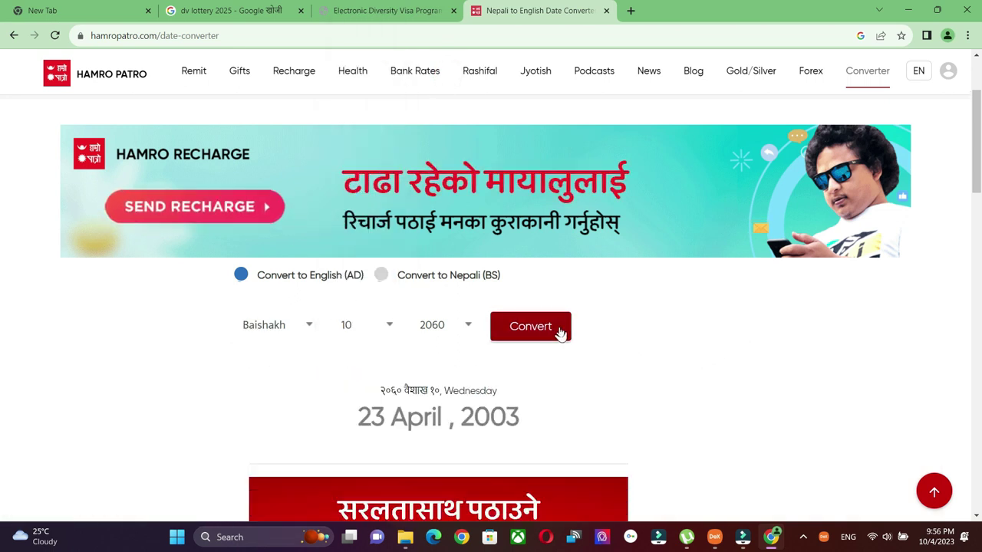
Note the converted date 23 April 2003 and return to the DV entry form.
scroll(667, 374, "down", 1)
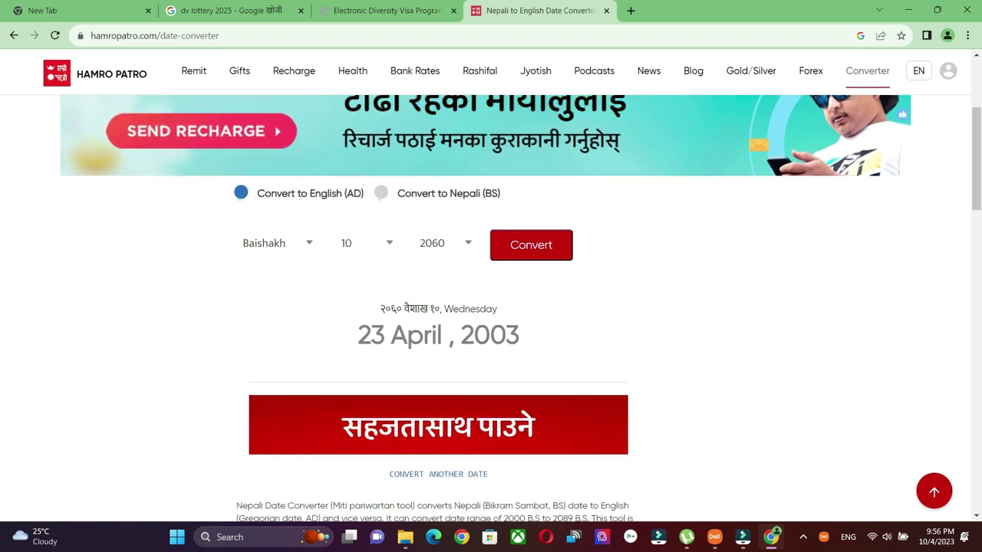
left_click_drag(366, 341, 527, 347)
left_click(524, 341)
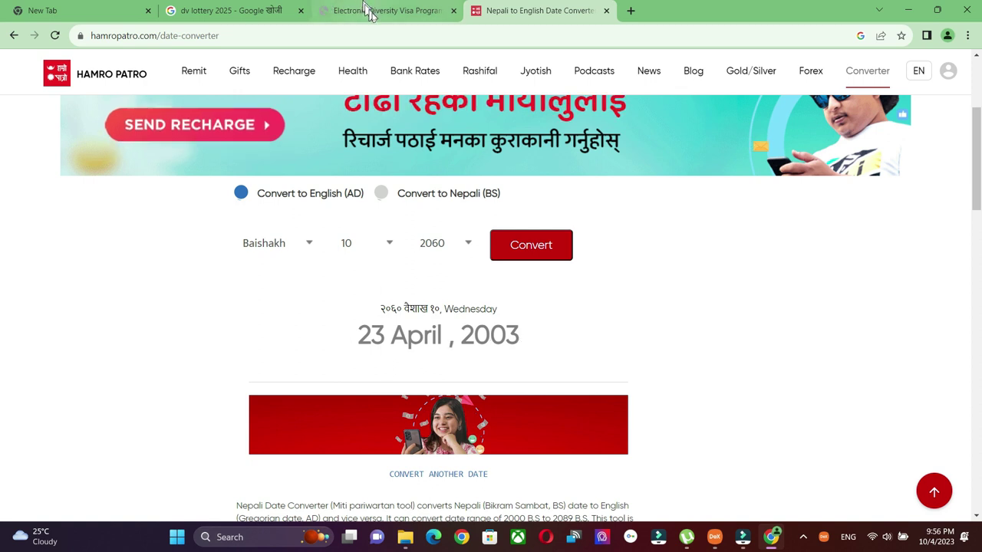
left_click(388, 15)
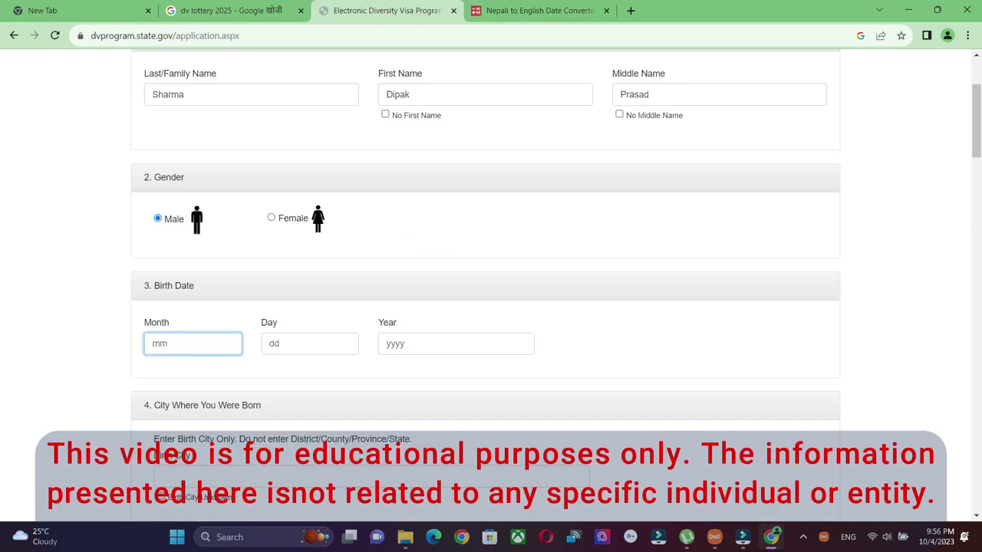
Enter the birth date as 04 / 23 / 2003, confirming the year in the converter.
left_click(311, 342)
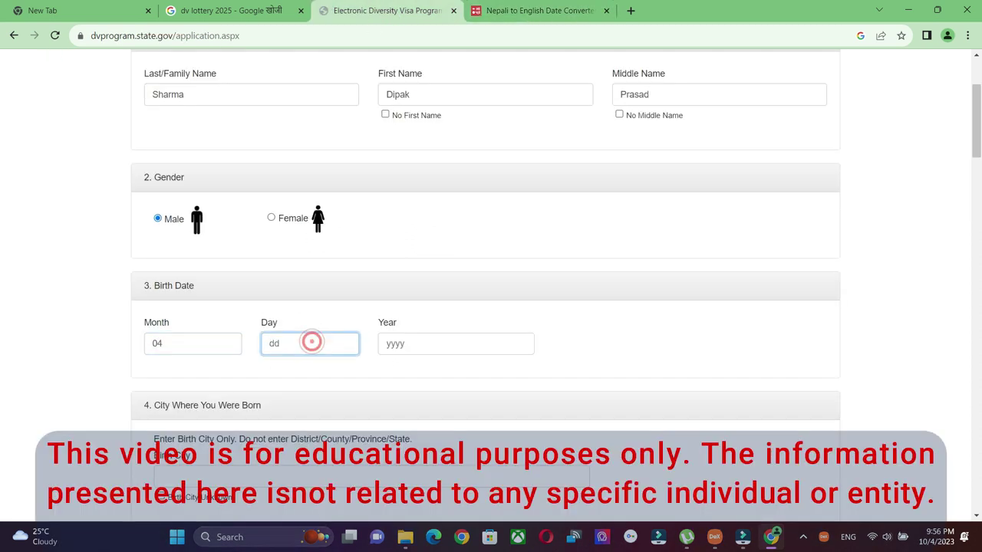
left_click(453, 341)
left_click(533, 12)
left_click(387, 10)
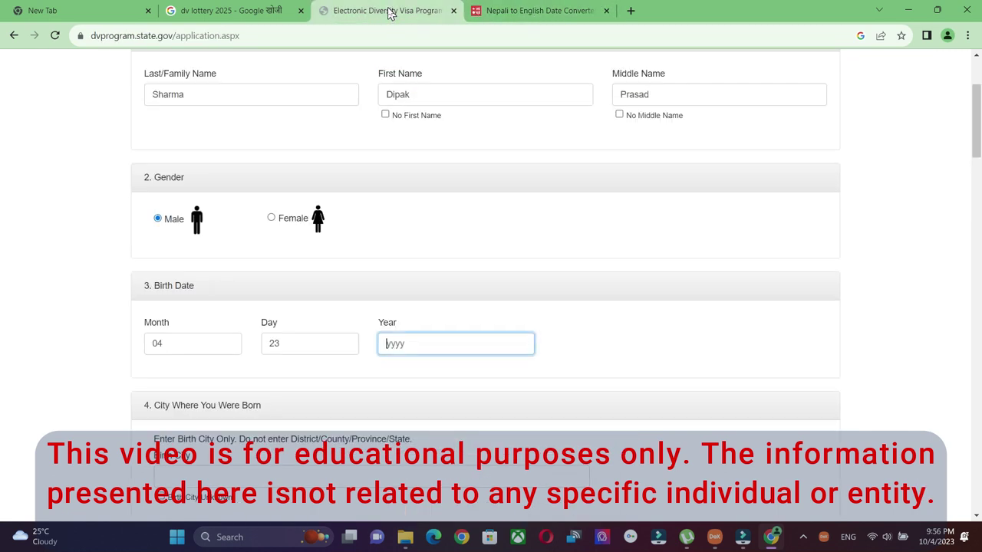
type("2003")
scroll(727, 351, "down", 1)
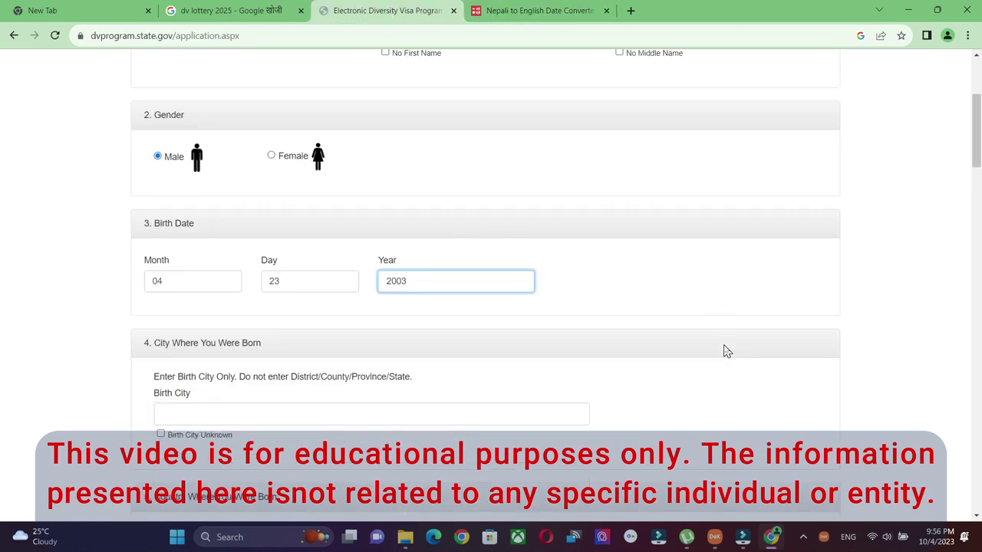
scroll(727, 351, "down", 2)
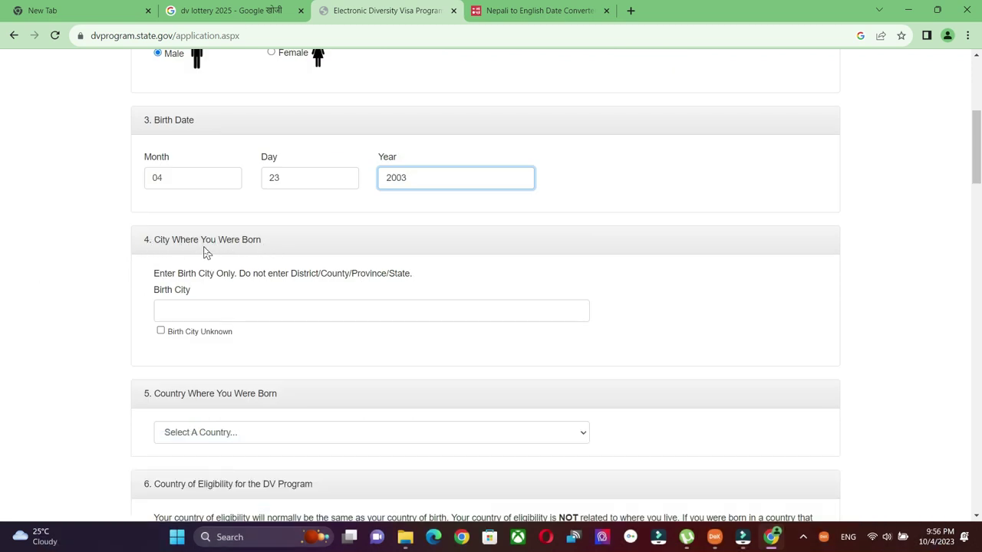
left_click(262, 246)
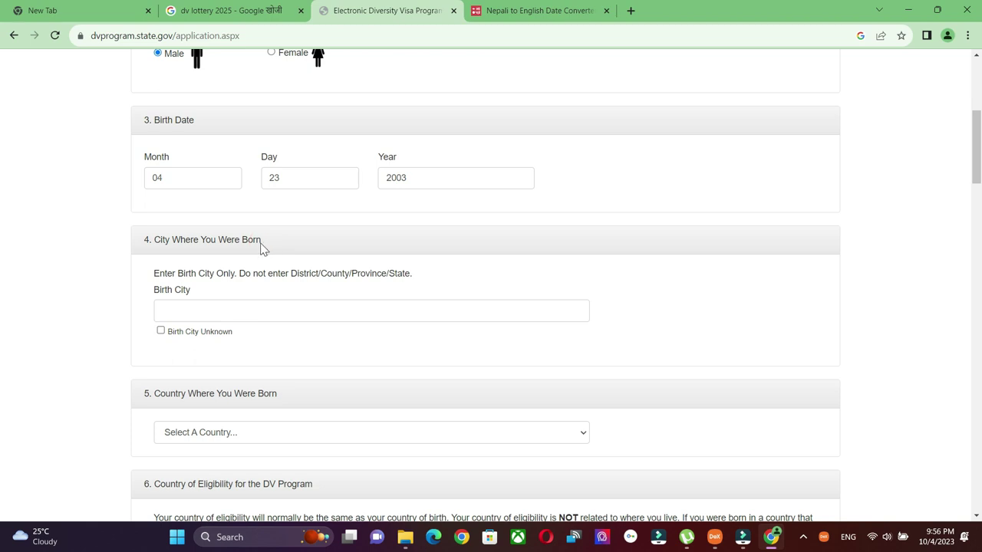
Enter Kathmandu as the birth city.
left_click(304, 307)
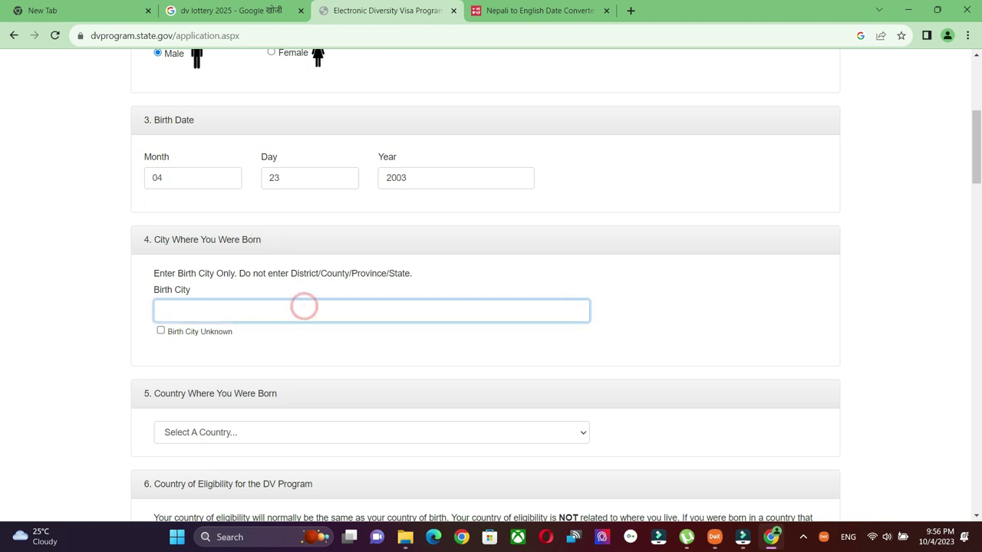
type("Kathmandu")
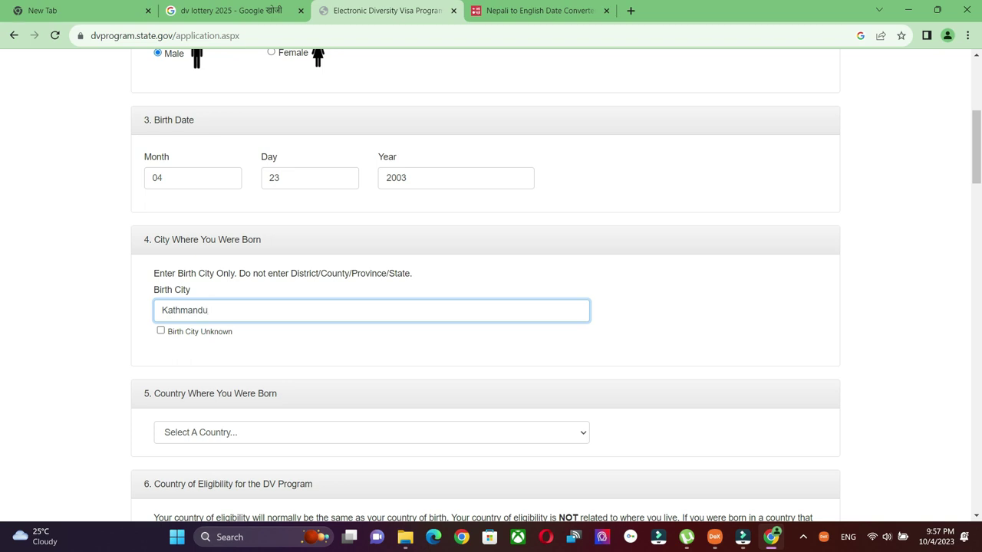
left_click(239, 307)
Choose Nepal as the country of birth.
scroll(285, 283, "down", 2)
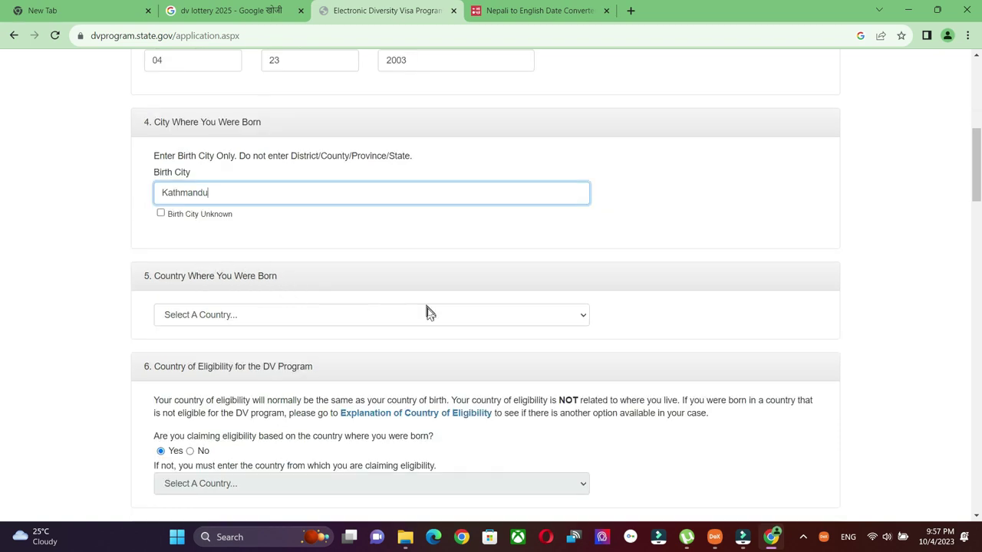
left_click(586, 316)
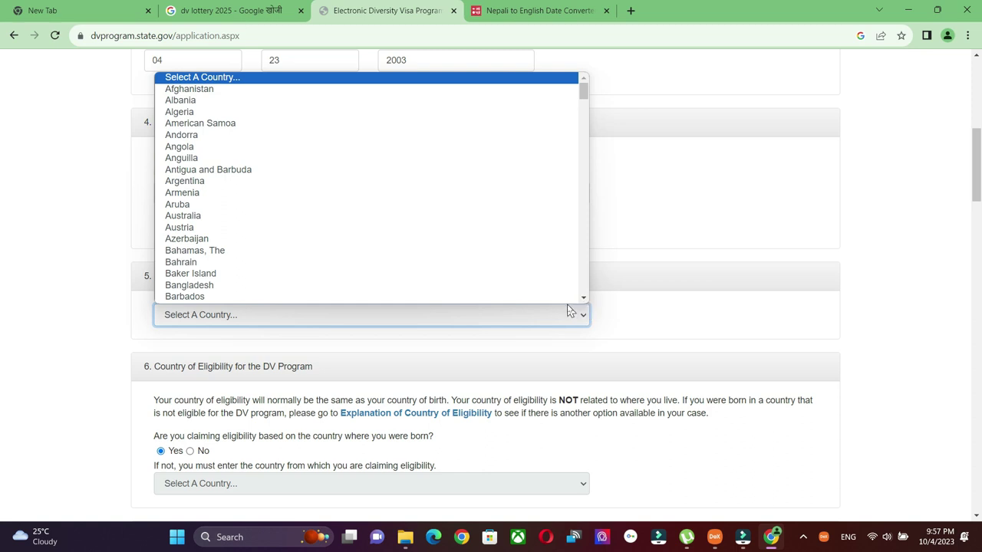
key("n")
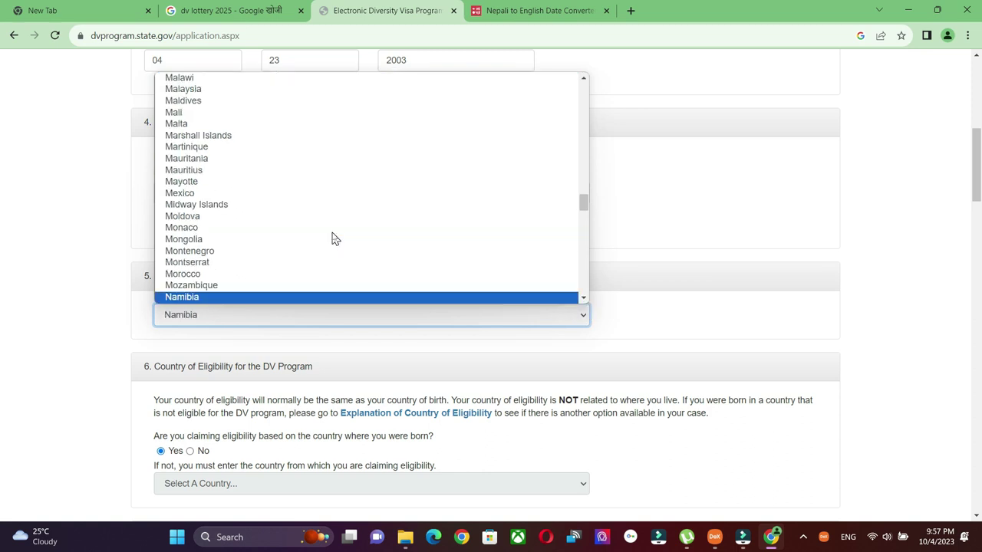
key("n")
key("n")
key("n")
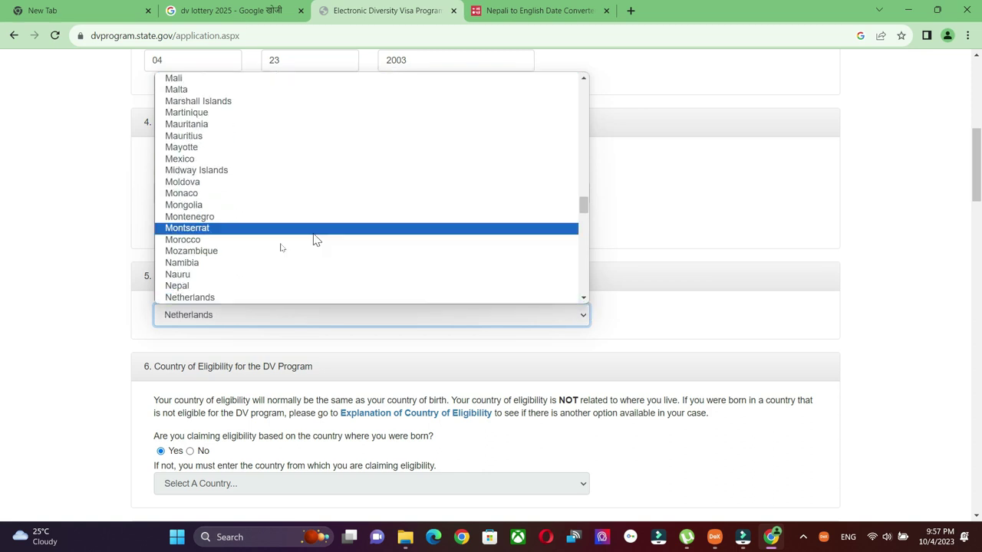
left_click(197, 288)
scroll(198, 287, "down", 2)
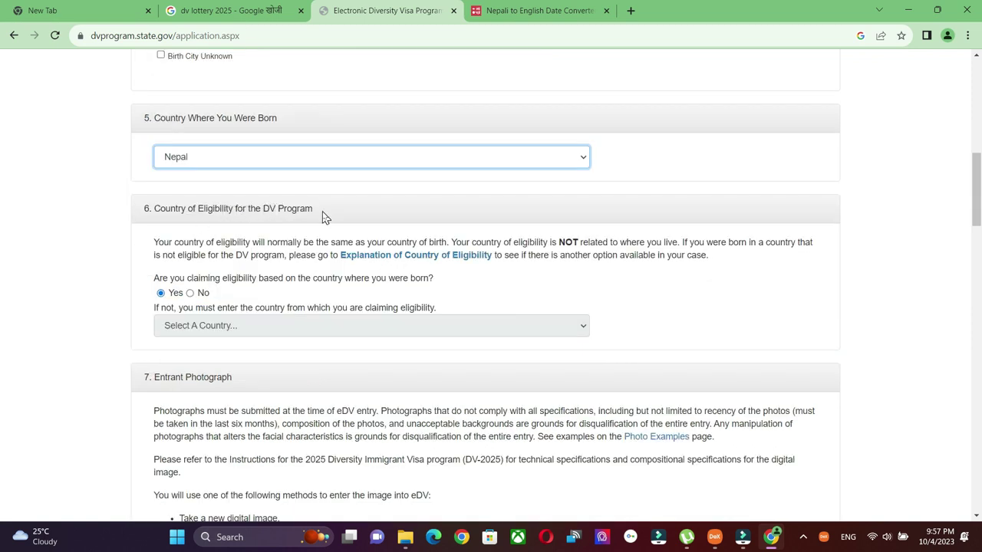
left_click(164, 295)
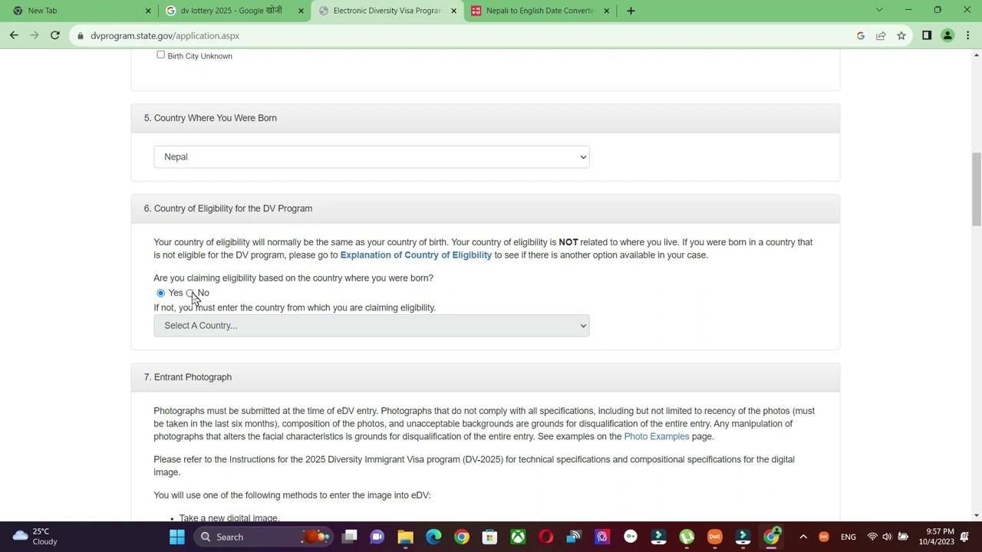
left_click(190, 294)
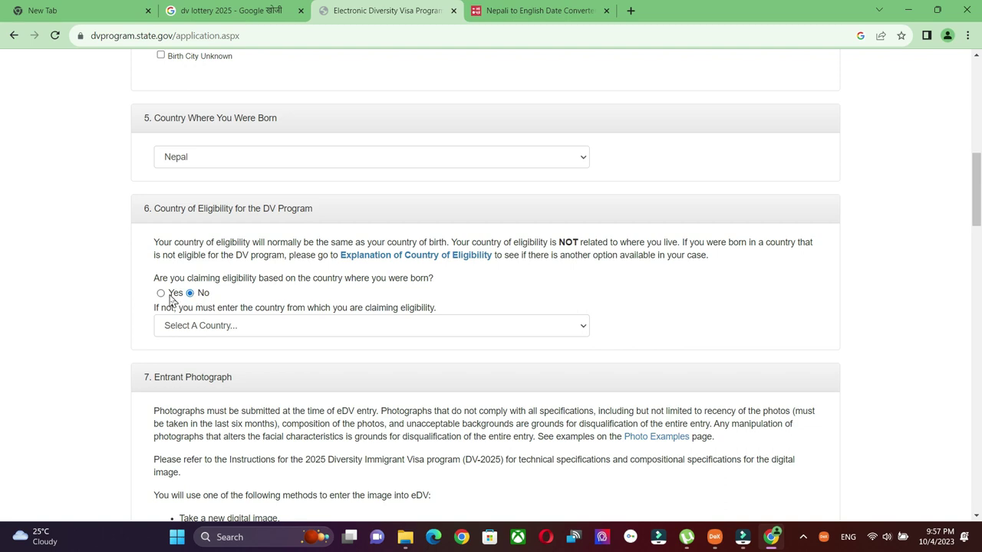
left_click(161, 294)
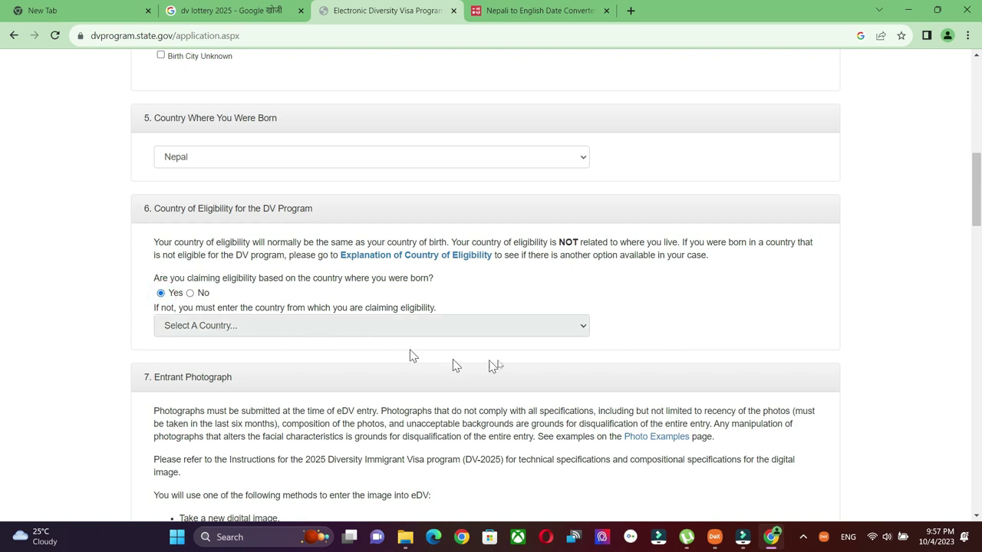
scroll(409, 355, "down", 2)
left_click_drag(148, 205, 237, 211)
left_click(236, 207)
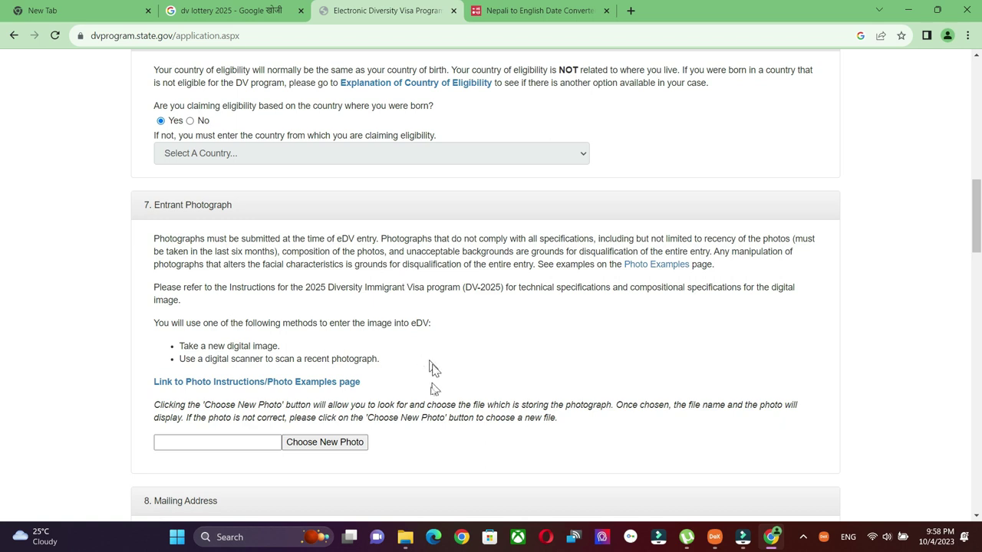
Upload 20230923_214508.jpg from Desktop > New folder as the entrant photograph.
left_click(346, 446)
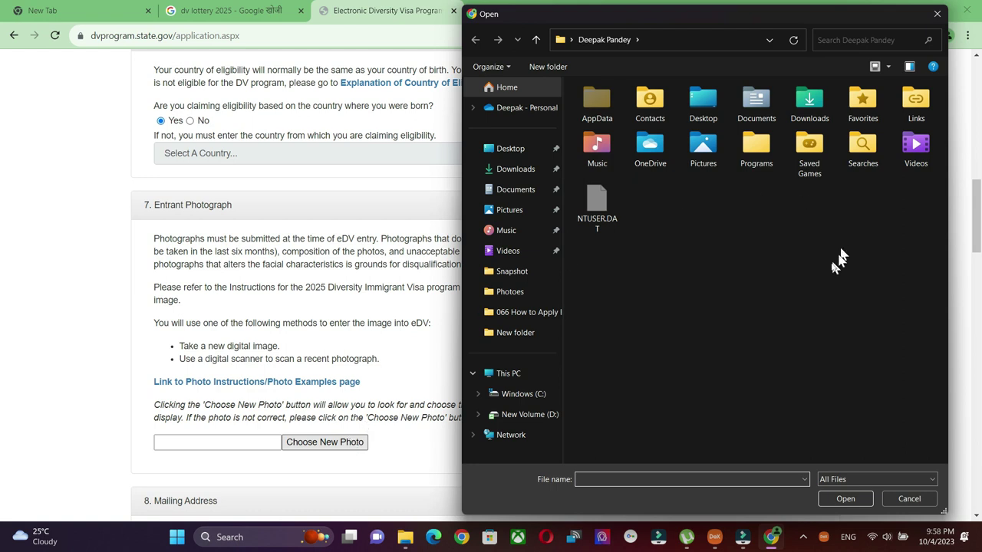
left_click(828, 271)
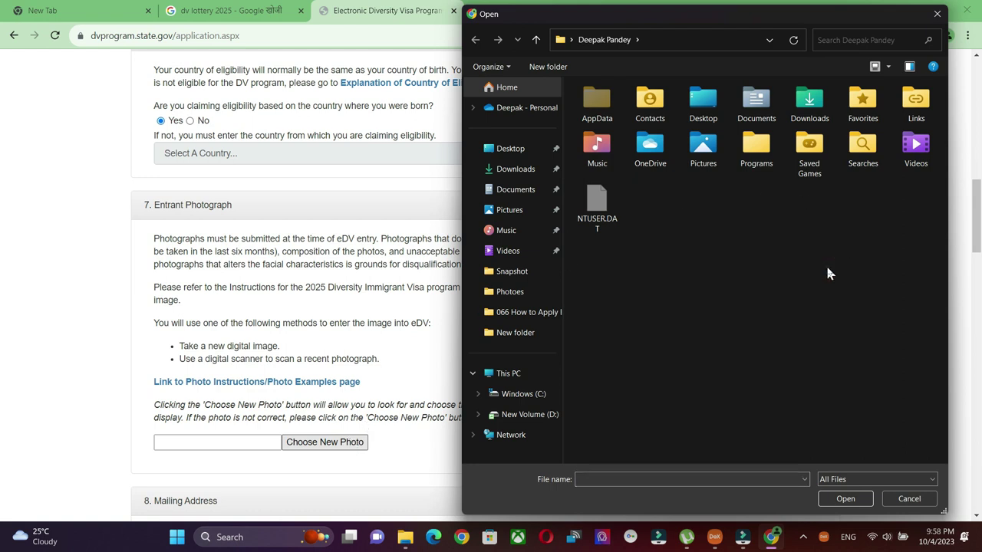
left_click(523, 333)
left_click(616, 115)
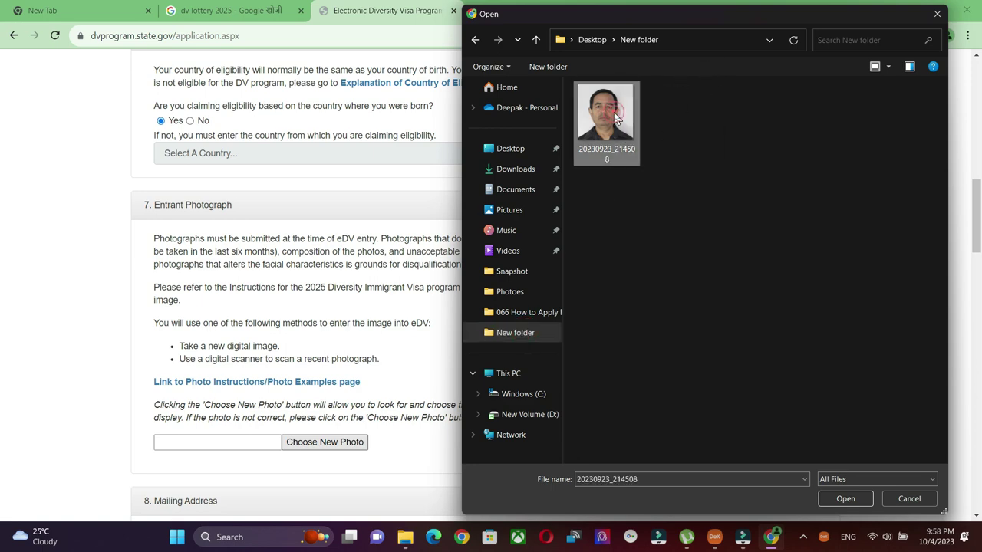
left_click(845, 499)
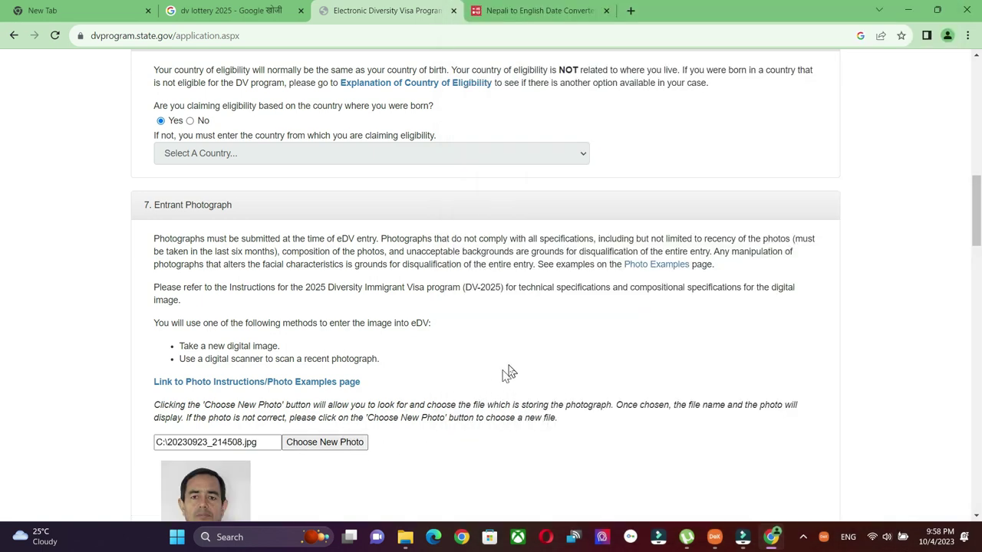
scroll(510, 373, "down", 1)
scroll(510, 371, "down", 5)
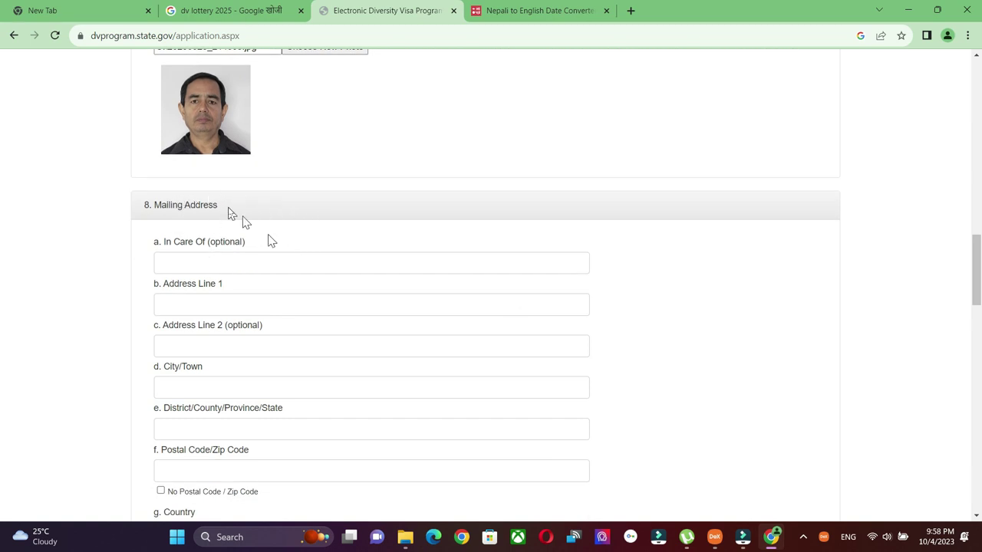
Paste and complete the entrant's street address in Address Line 1.
scroll(344, 236, "down", 1)
left_click(345, 232)
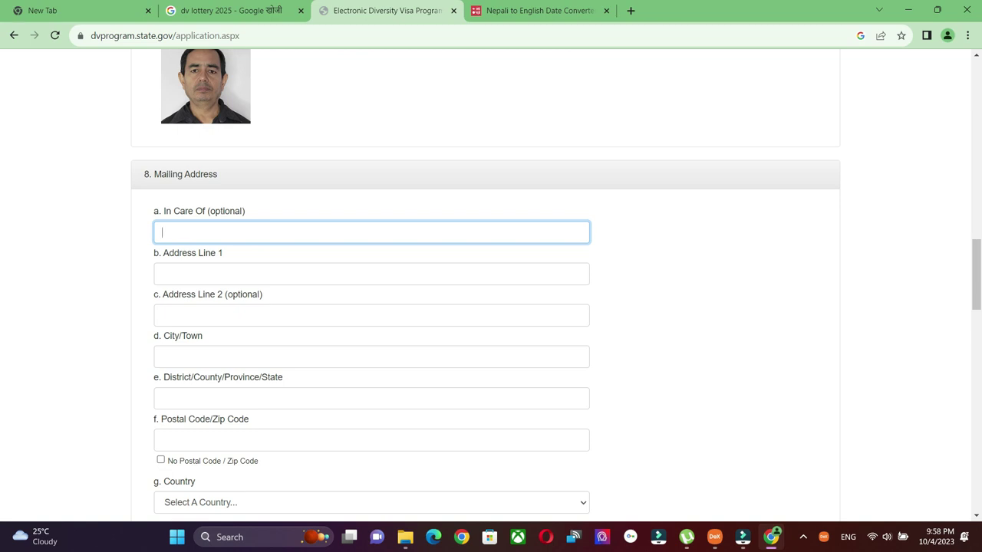
left_click(284, 273)
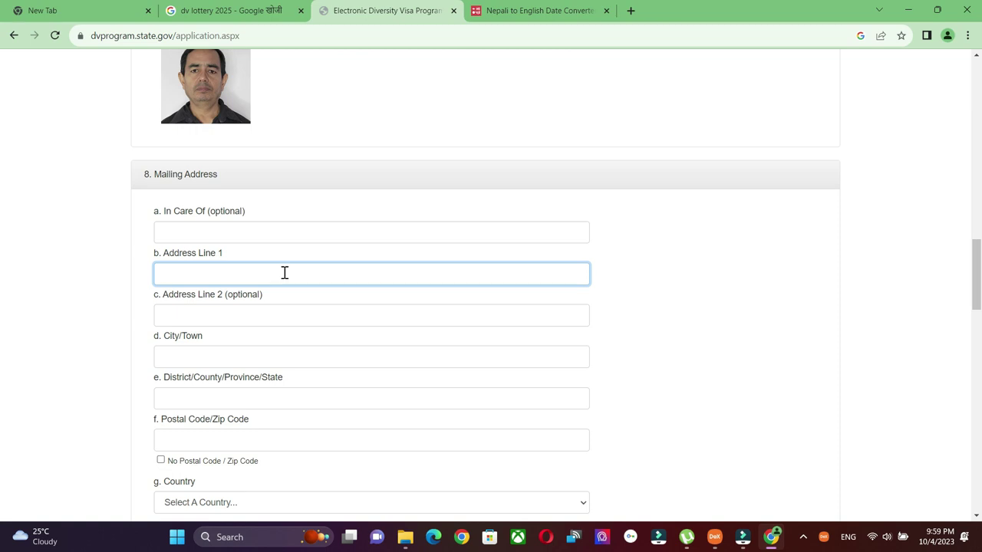
left_click(270, 273)
left_click(283, 315)
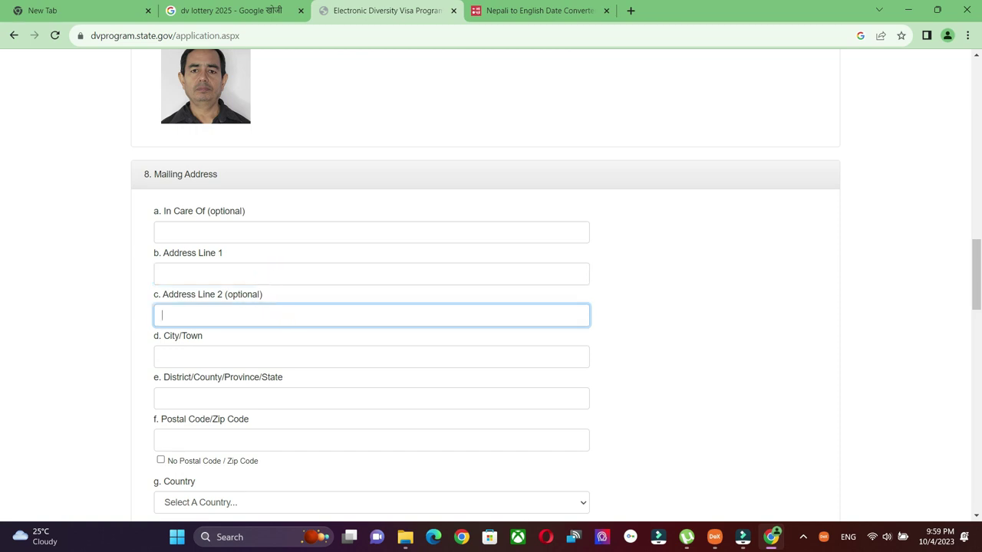
left_click(274, 275)
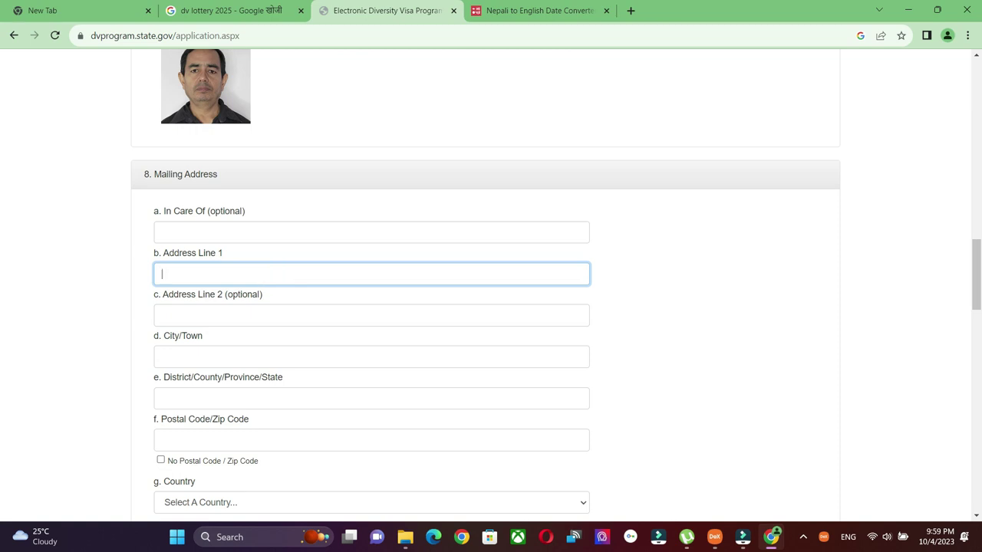
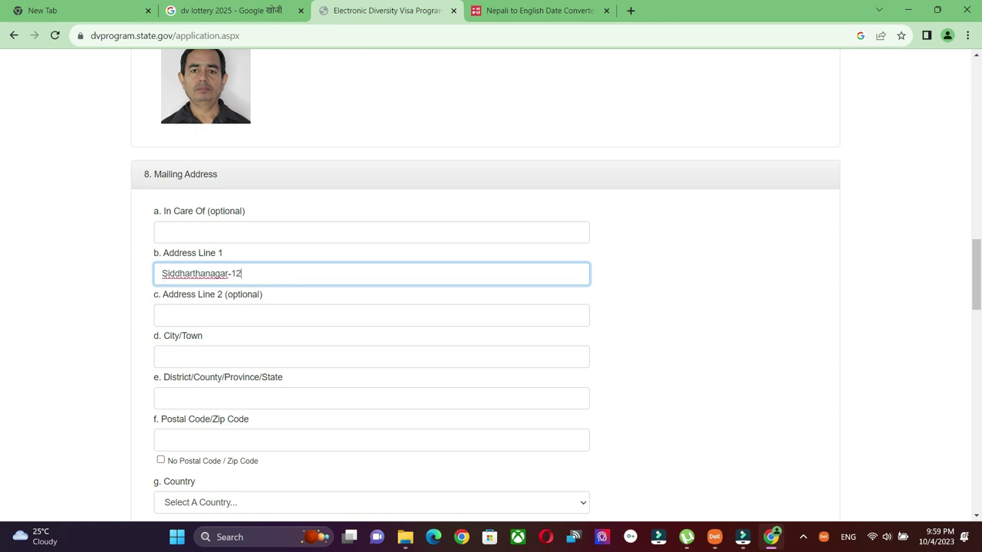
Fill in the mailing address's City/Town and District/County/Province/State fields.
key("Tab")
left_click(217, 356)
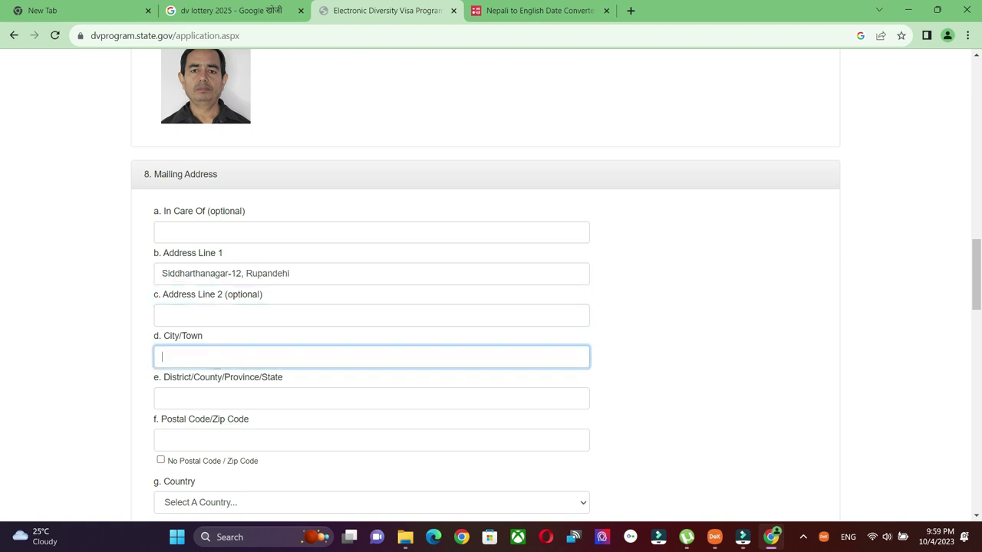
type("Bhairahawa")
left_click(162, 398)
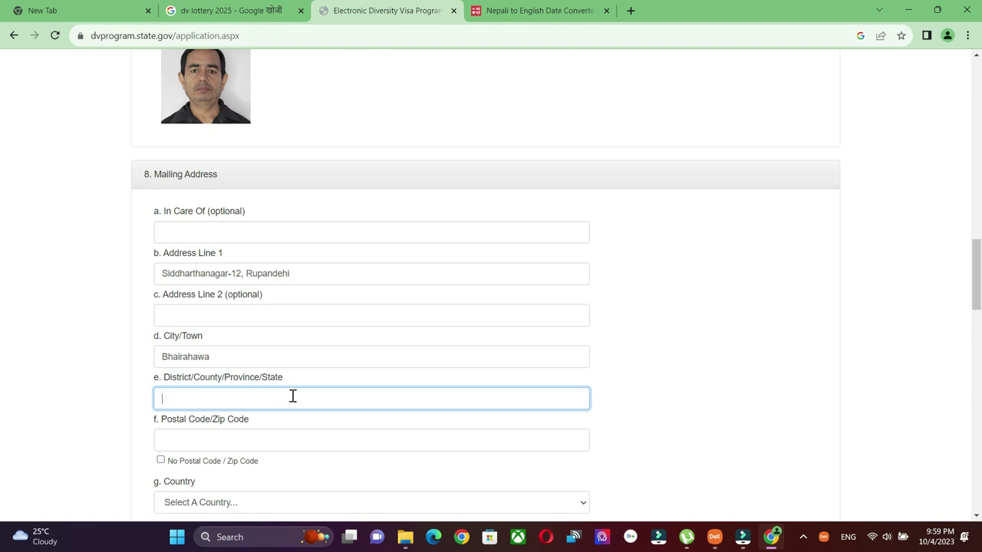
type("Rupandehi")
scroll(292, 394, "down", 2)
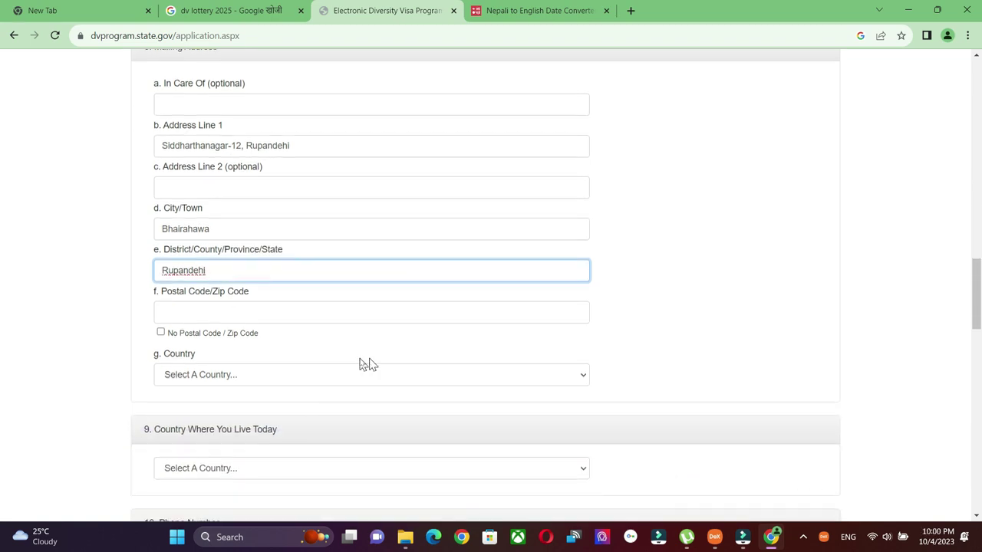
left_click(244, 309)
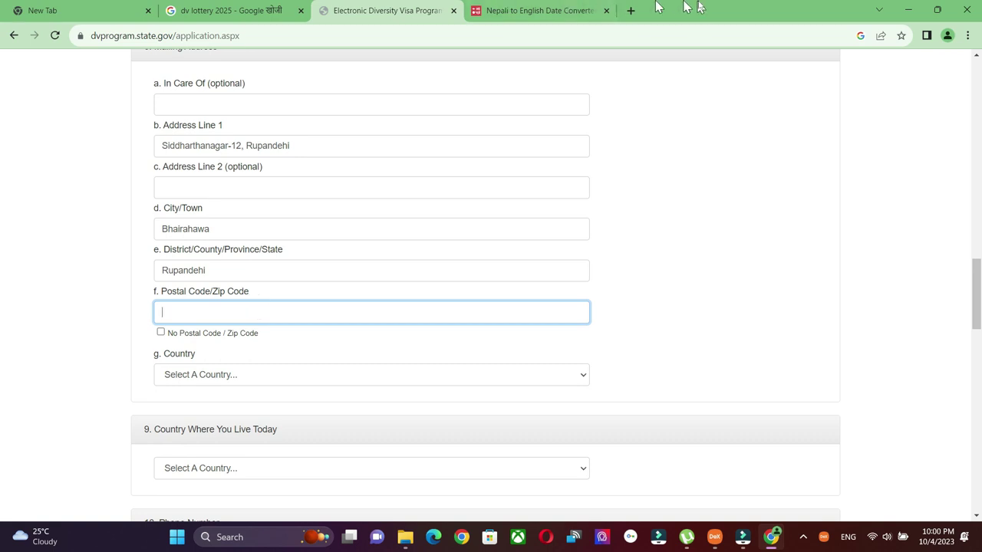
Look up the postal code of the entrant's town on Google and select the result.
left_click(631, 11)
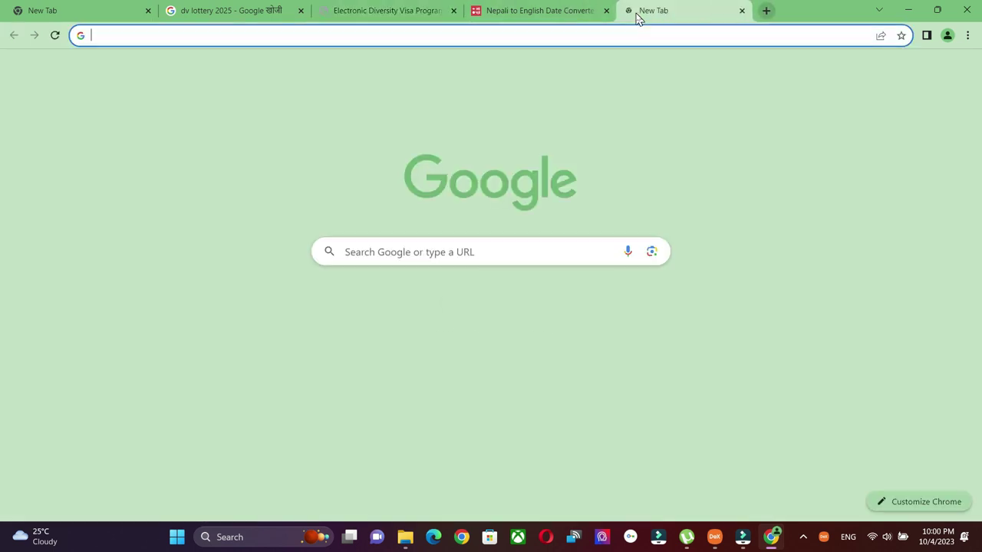
left_click(519, 251)
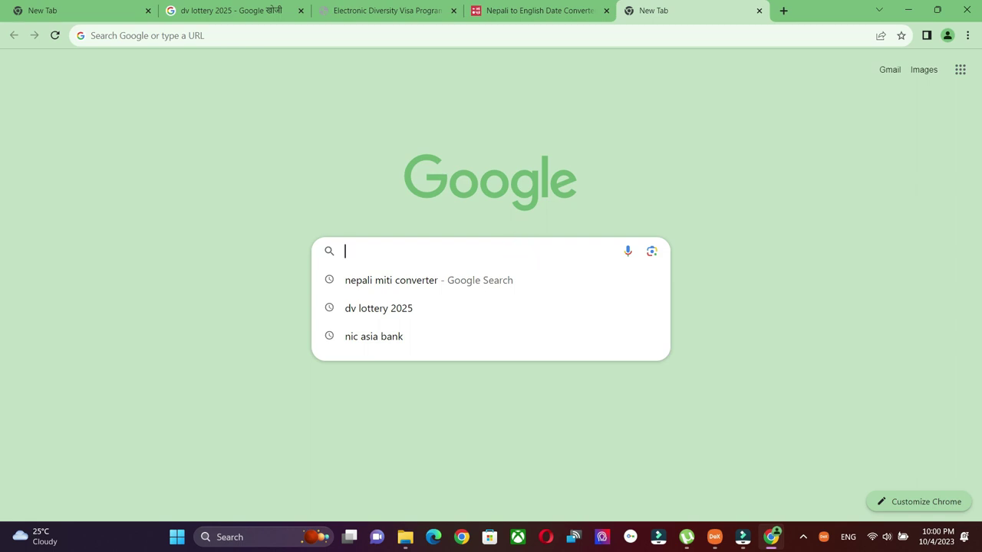
type("Butwal")
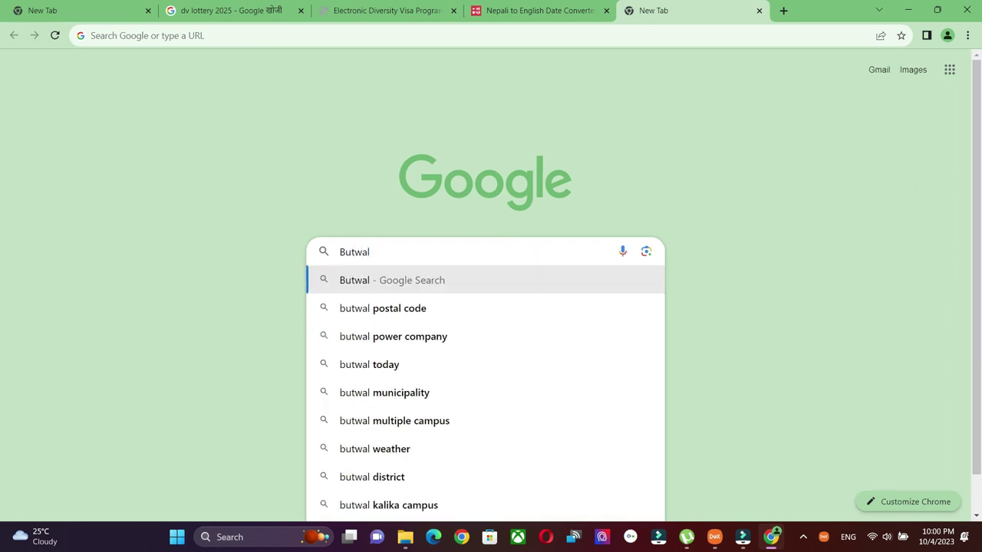
left_click(445, 309)
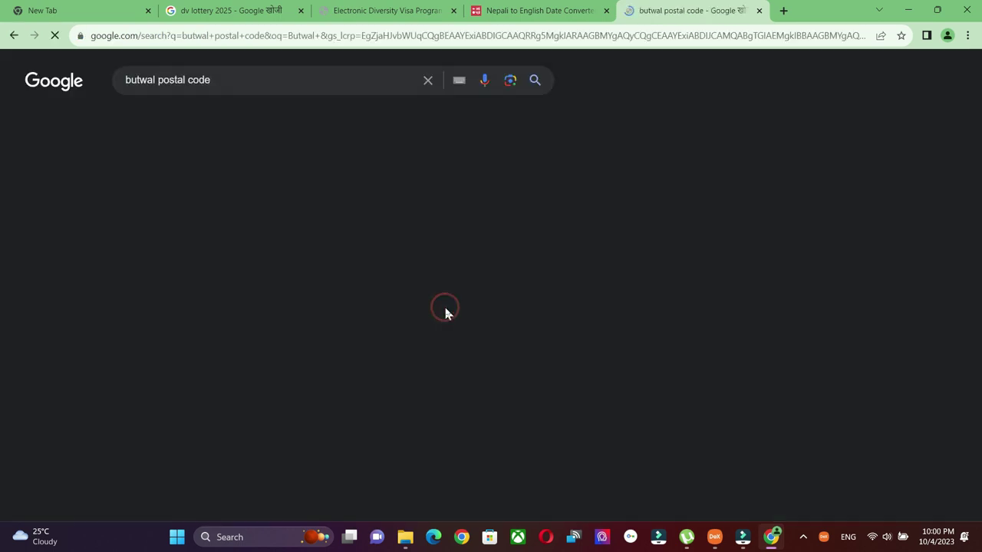
left_click_drag(157, 80, 111, 85)
type("Bhairahawa")
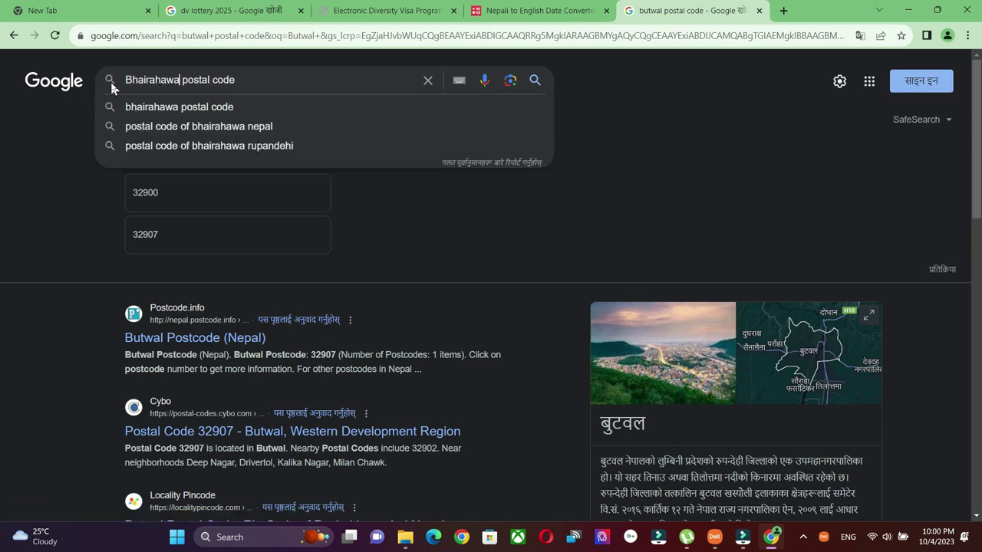
key("Return")
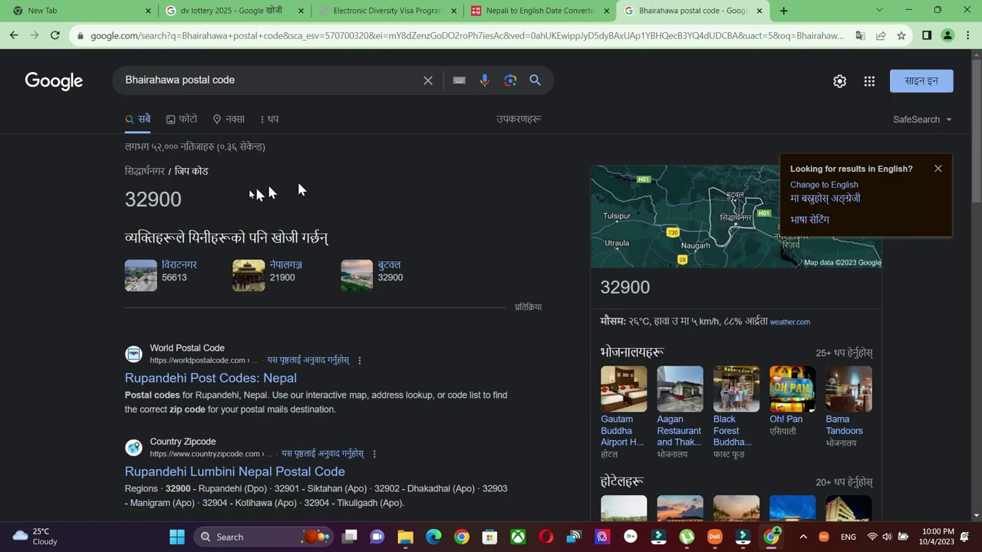
left_click_drag(185, 198, 126, 206)
key("ctrl+c")
Paste the postal code 32900 into the mailing address Postal Code field.
left_click(401, 11)
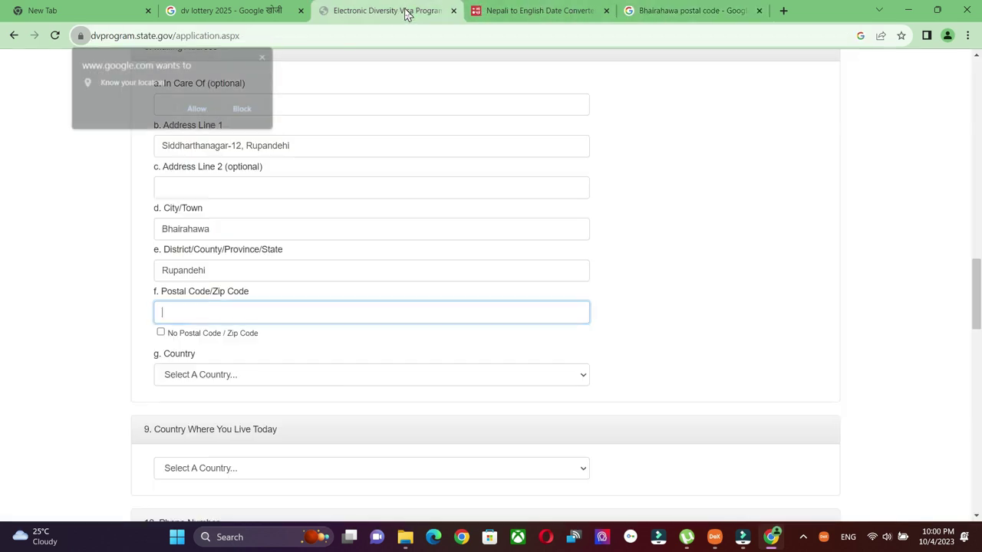
left_click(260, 305)
key("ctrl+v")
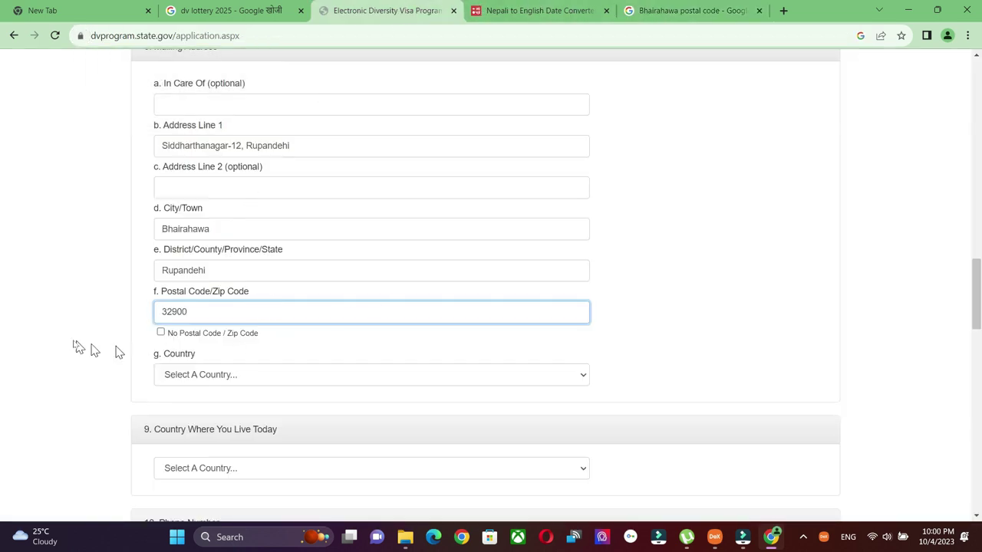
left_click(65, 342)
left_click(762, 292)
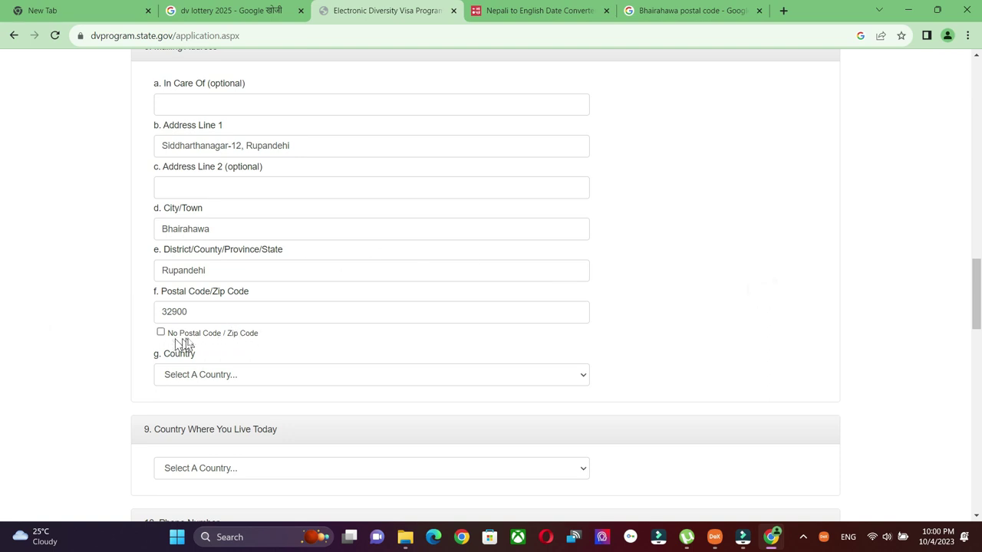
scroll(260, 337, "down", 1)
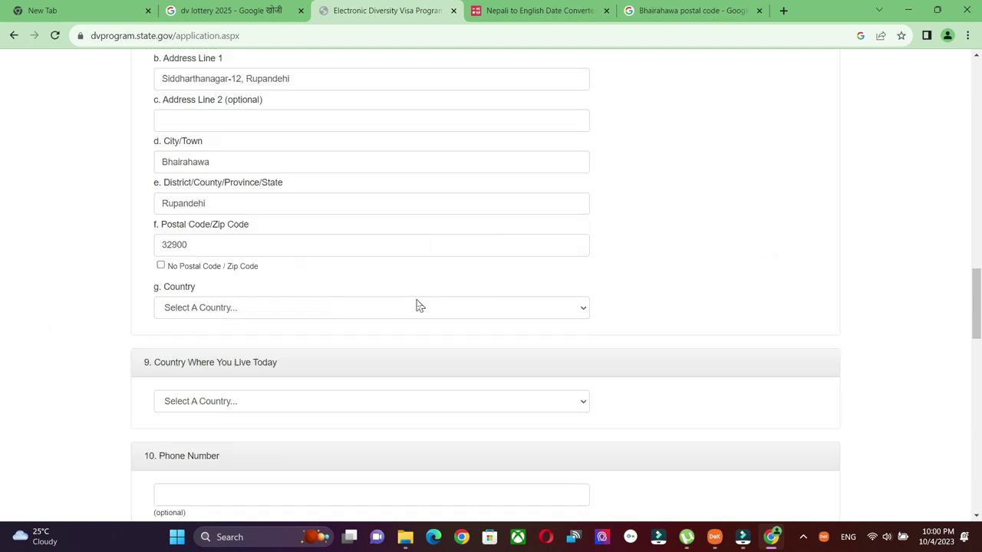
left_click(589, 307)
Type 'nep' and choose Nepal as the mailing address country.
type("nep")
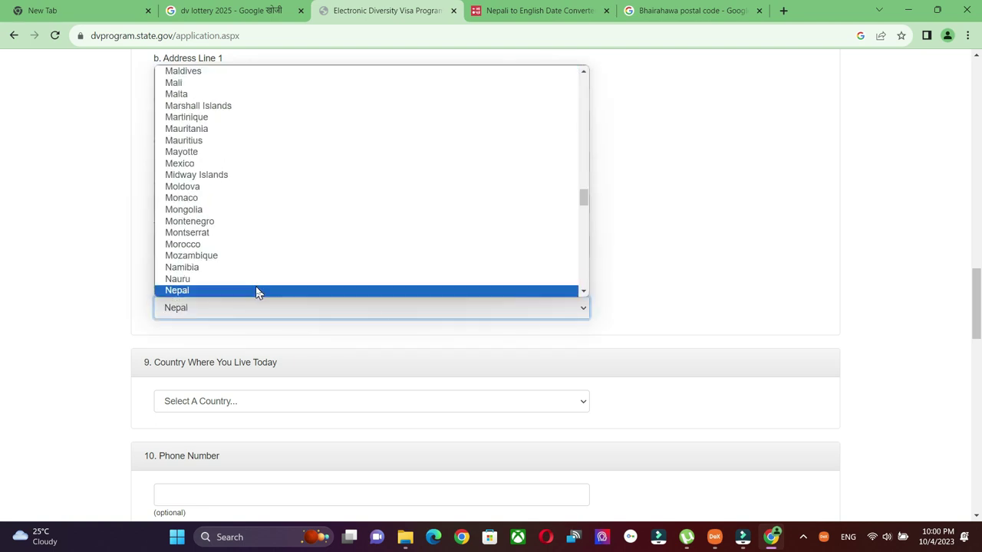
left_click(256, 288)
scroll(744, 256, "down", 1)
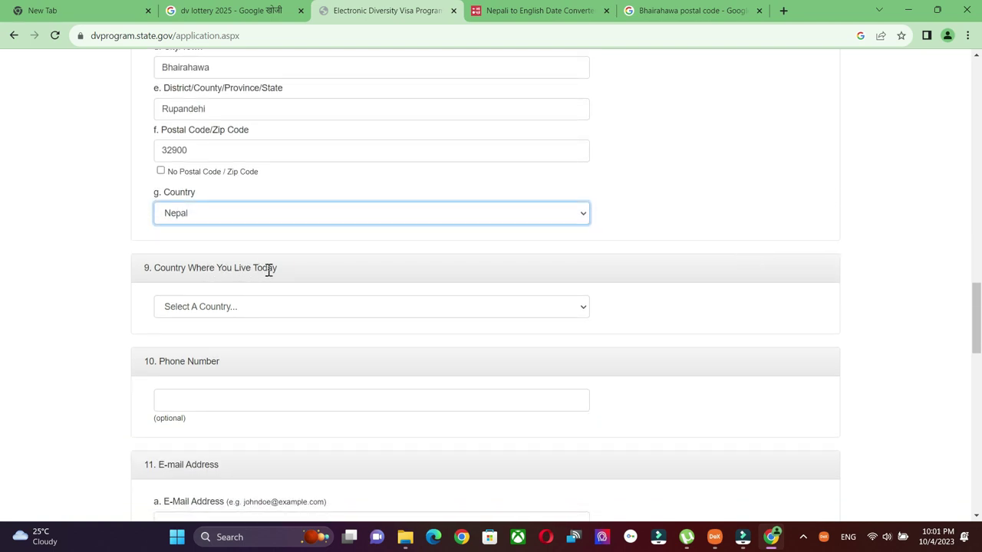
Choose Nepal for Country Where You Live Today.
left_click(584, 308)
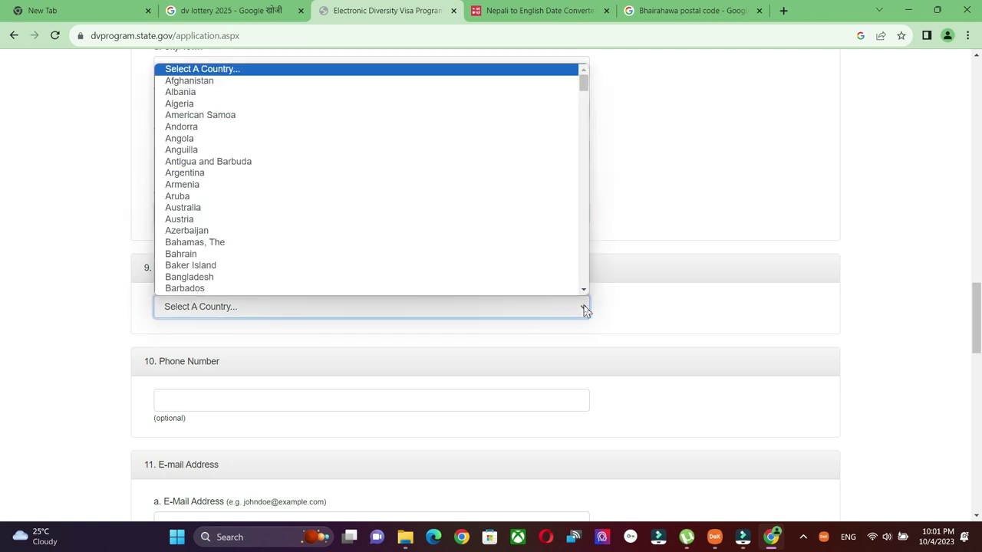
key("n")
key("Down")
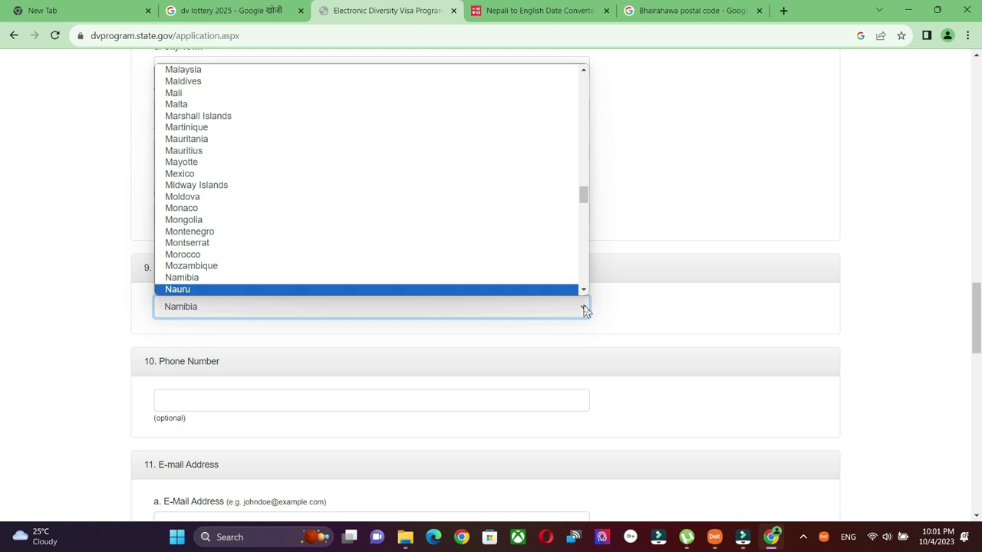
key("Down")
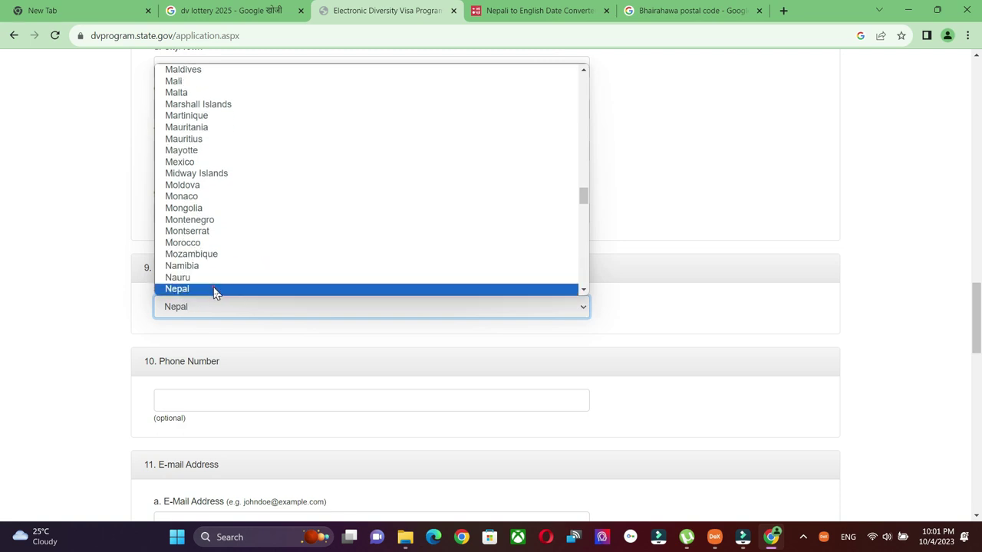
left_click(215, 290)
left_click(366, 400)
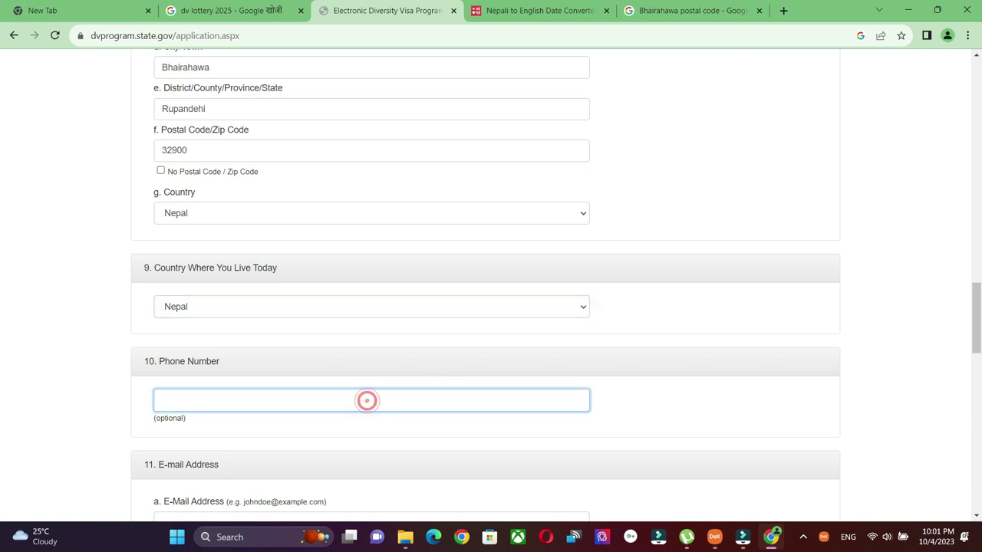
Clear the placeholder number from the Phone Number field.
scroll(367, 401, "down", 2)
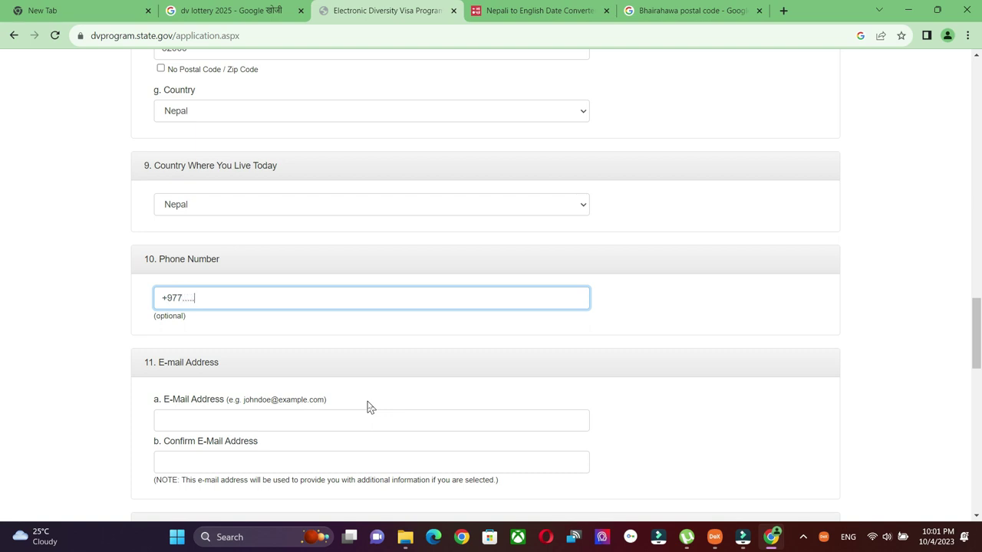
key("ctrl+a")
key("BackSpace")
left_click(223, 305)
scroll(332, 230, "down", 1)
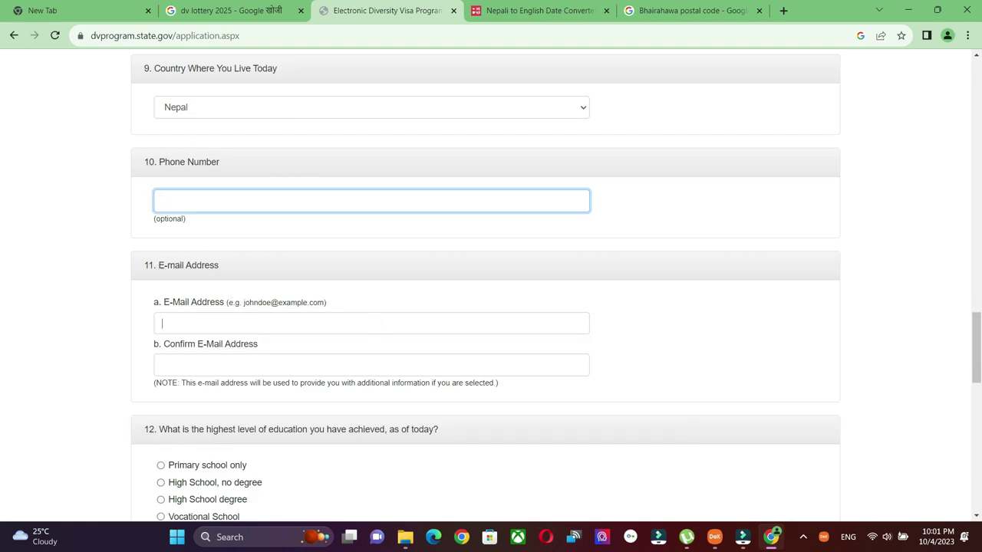
Type the entrant's e-mail address into Confirm E-Mail Address to match field 11a.
left_click(369, 323)
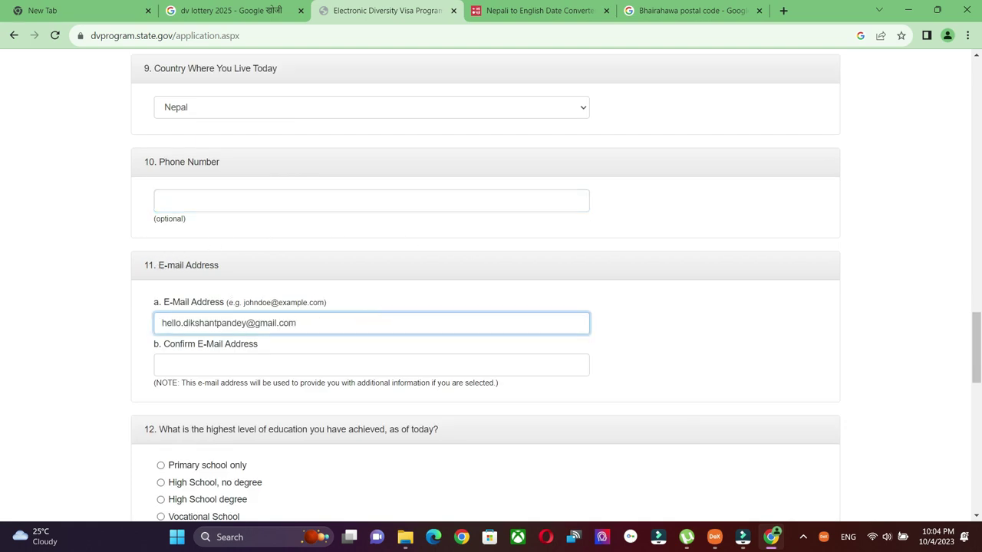
left_click(318, 322)
left_click(261, 365)
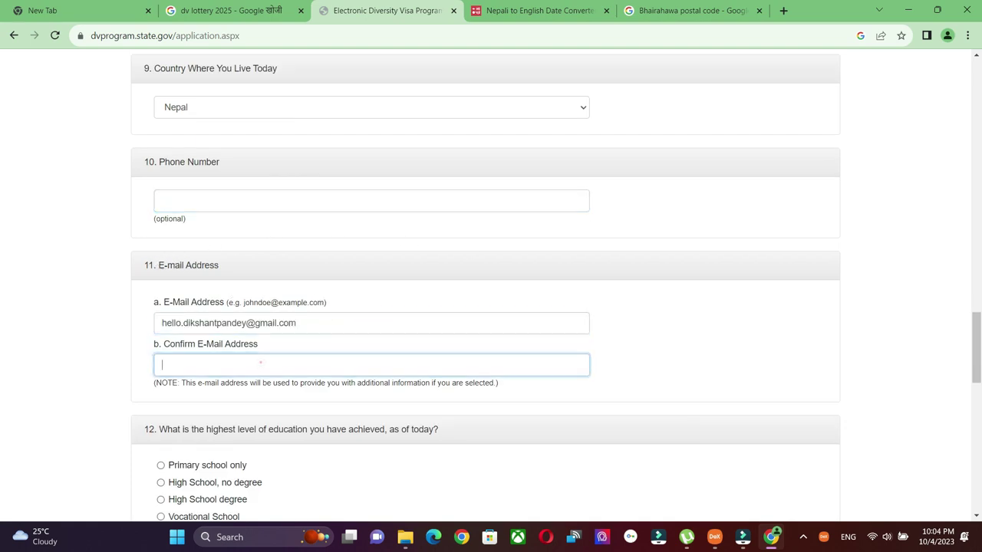
left_click(207, 369)
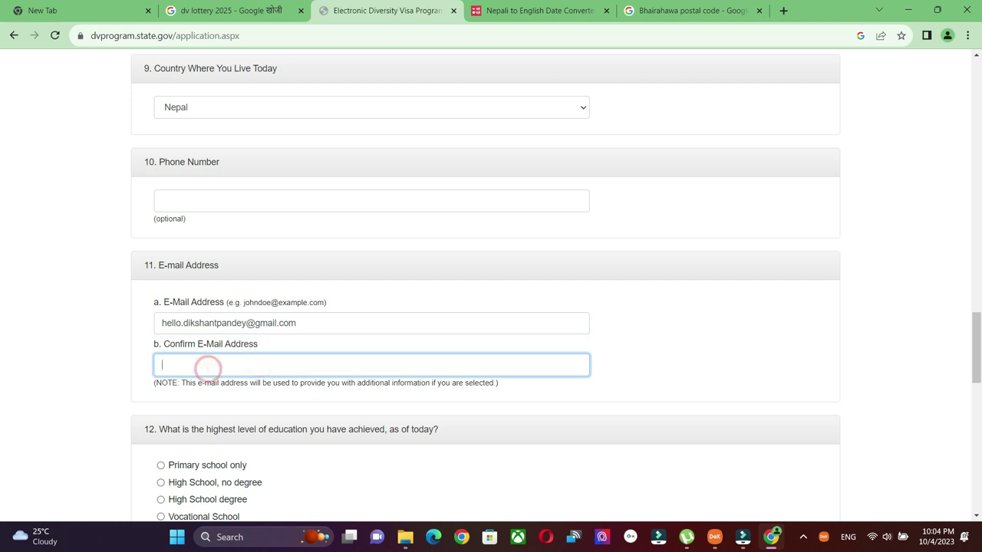
left_click(276, 323)
left_click(276, 364)
left_click(277, 361)
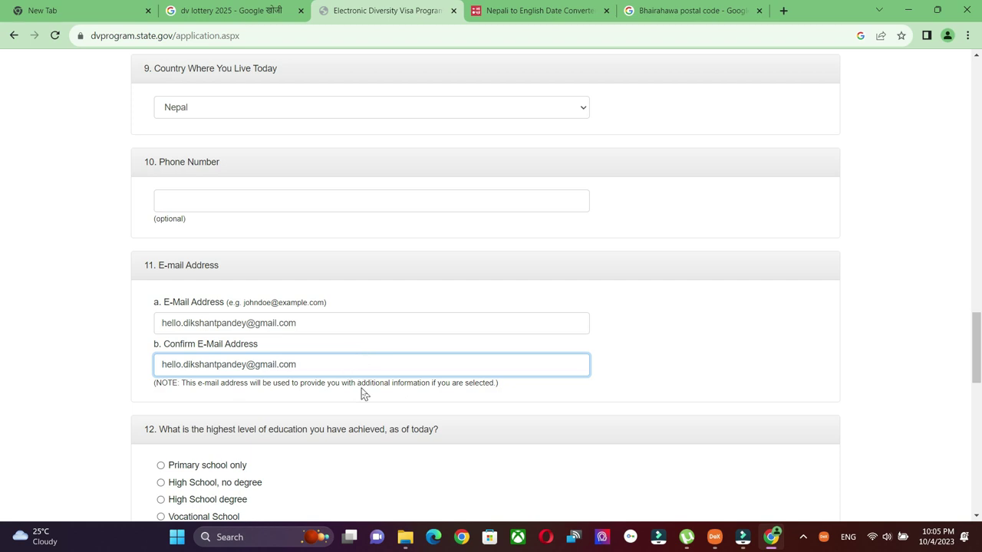
scroll(363, 394, "down", 2)
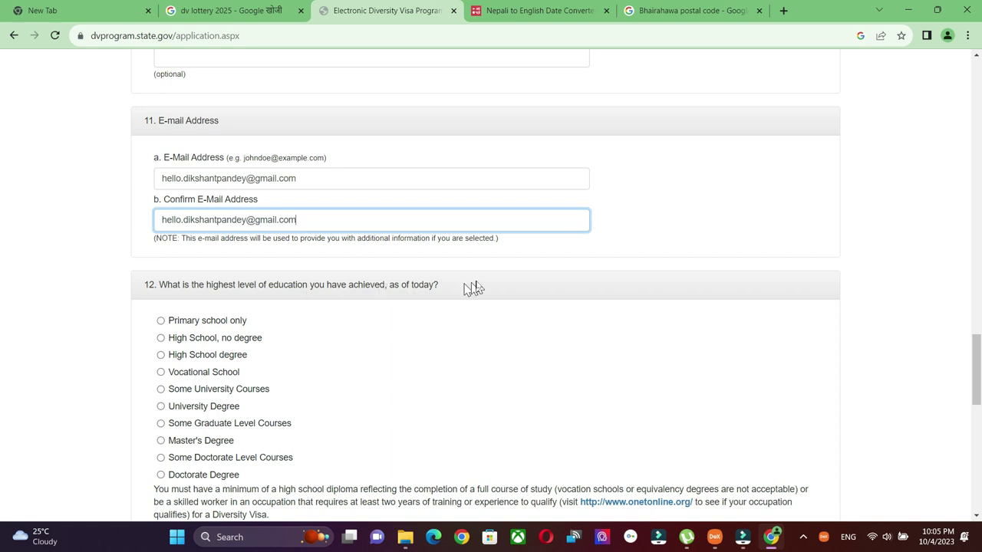
Select High School degree as the highest level of education.
scroll(477, 287, "down", 1)
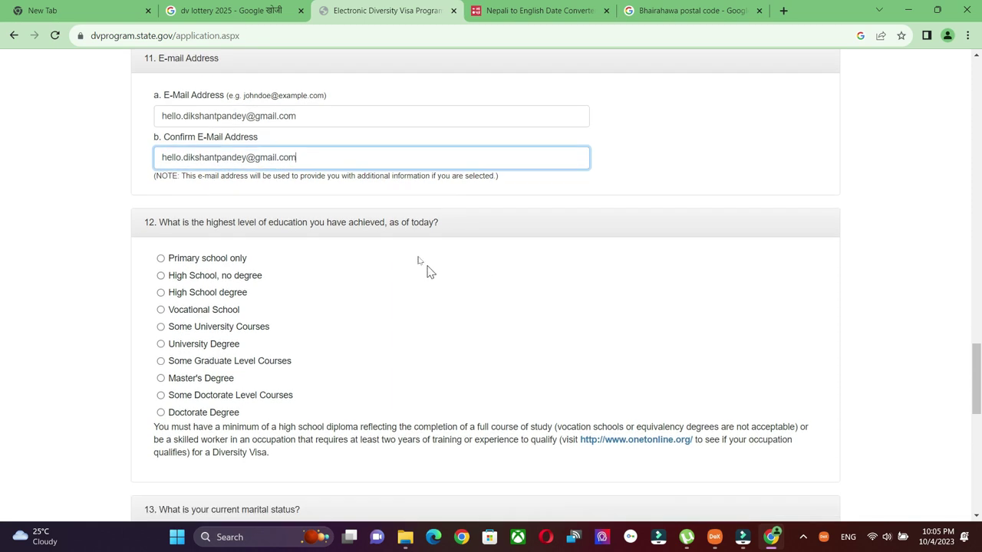
left_click(194, 298)
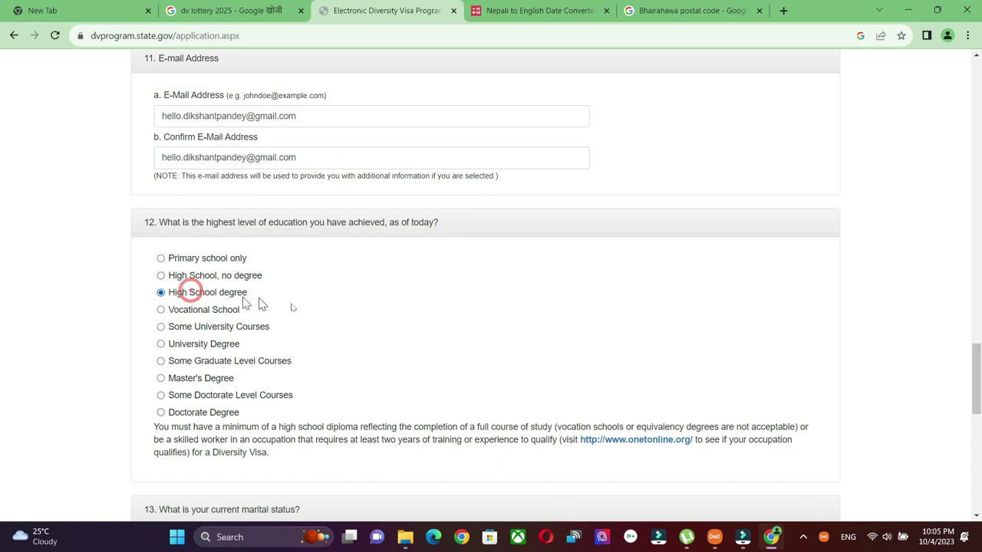
scroll(366, 318, "down", 1)
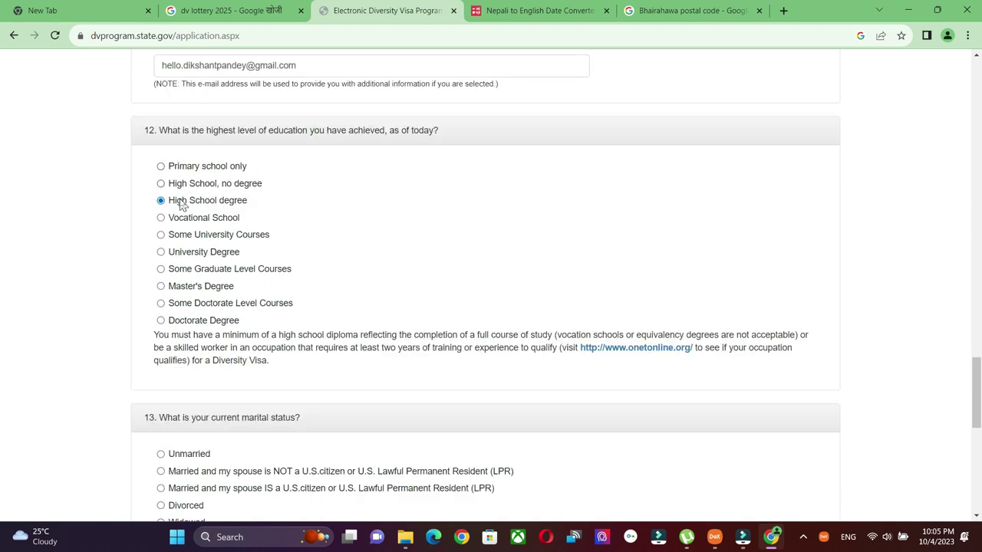
scroll(320, 123, "down", 1)
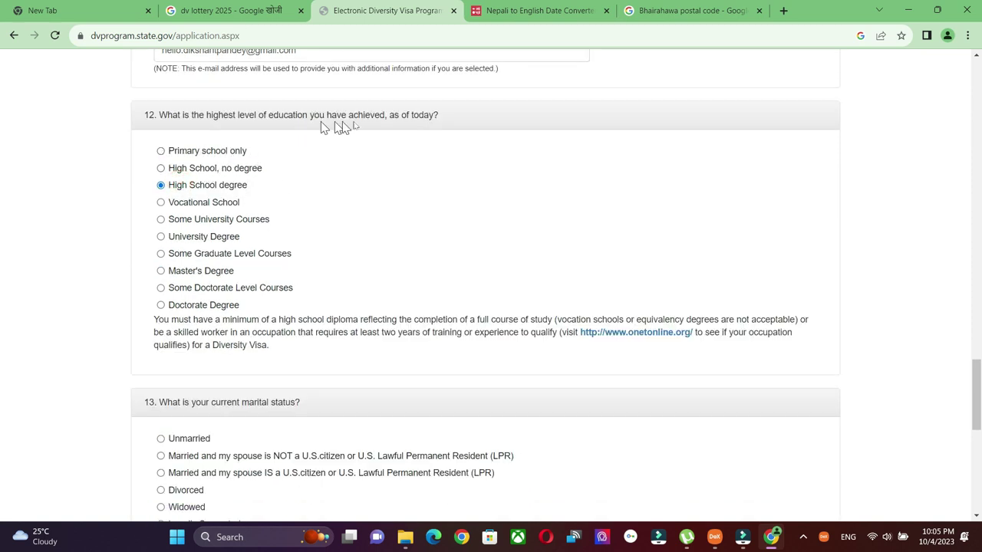
Set marital status to Unmarried, replacing the married-to-non-citizen choice.
left_click(184, 185)
scroll(373, 260, "down", 3)
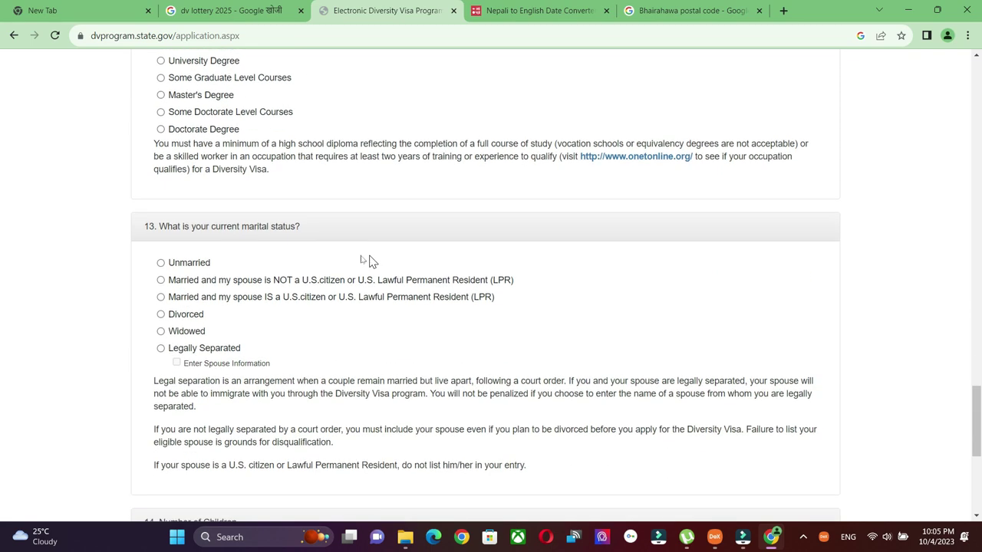
scroll(345, 234, "down", 1)
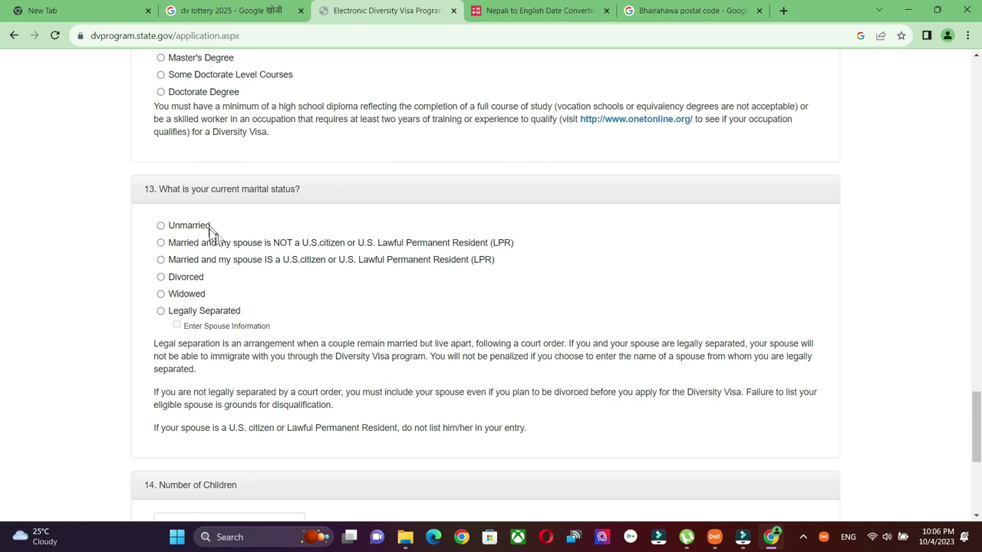
left_click(161, 243)
left_click(161, 225)
scroll(443, 229, "down", 3)
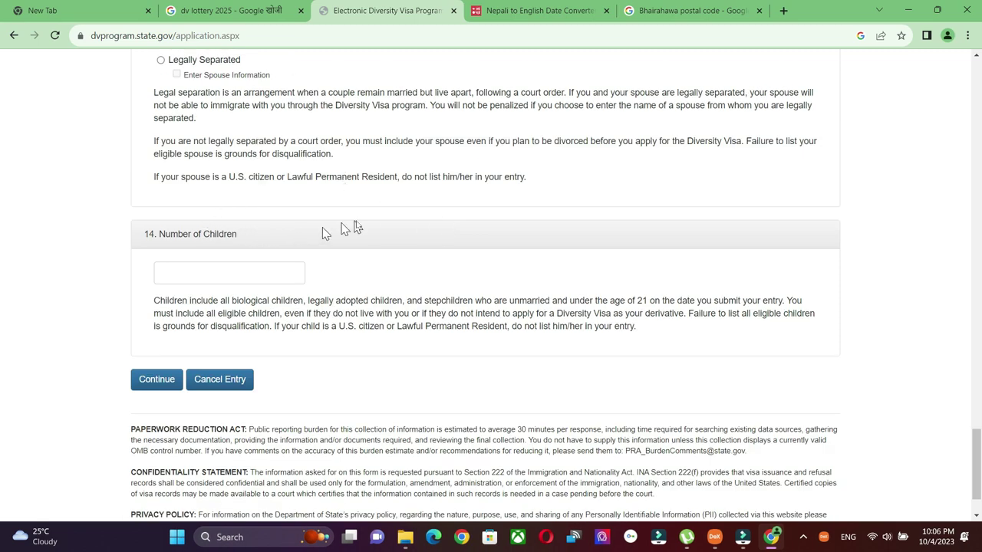
scroll(365, 226, "up", 2)
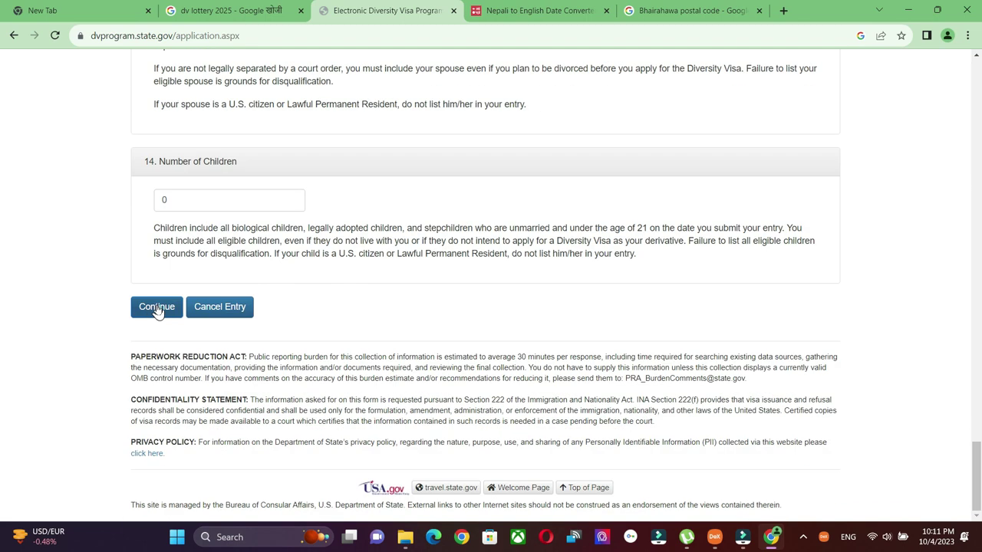
Continue to the Part One review page, scroll through it, and submit the DV-2025 entry.
left_click(157, 307)
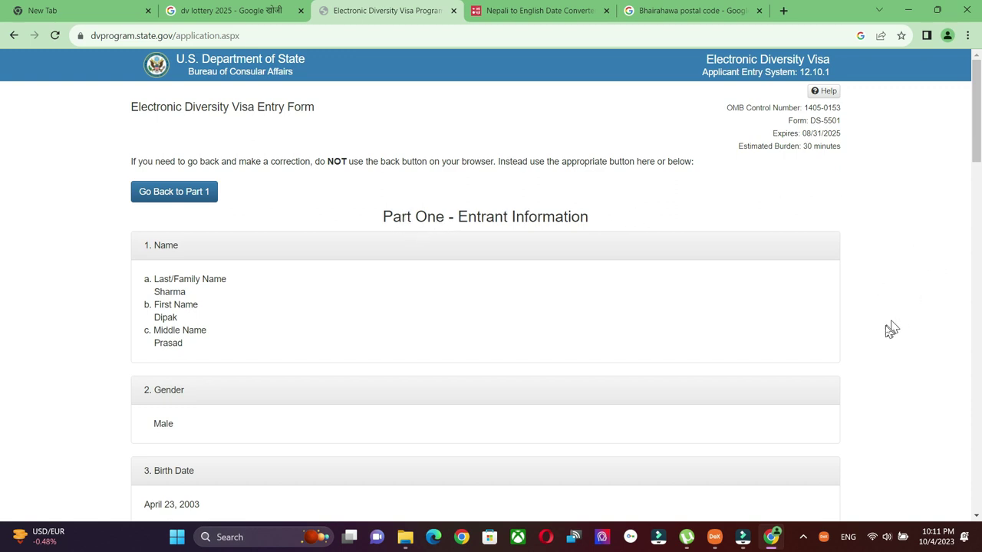
scroll(885, 335, "down", 7)
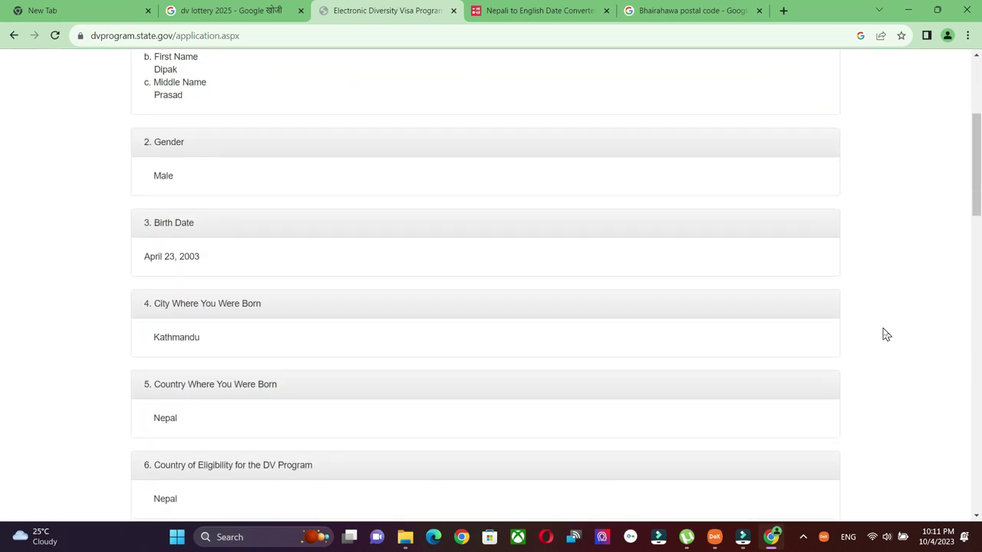
scroll(886, 334, "down", 10)
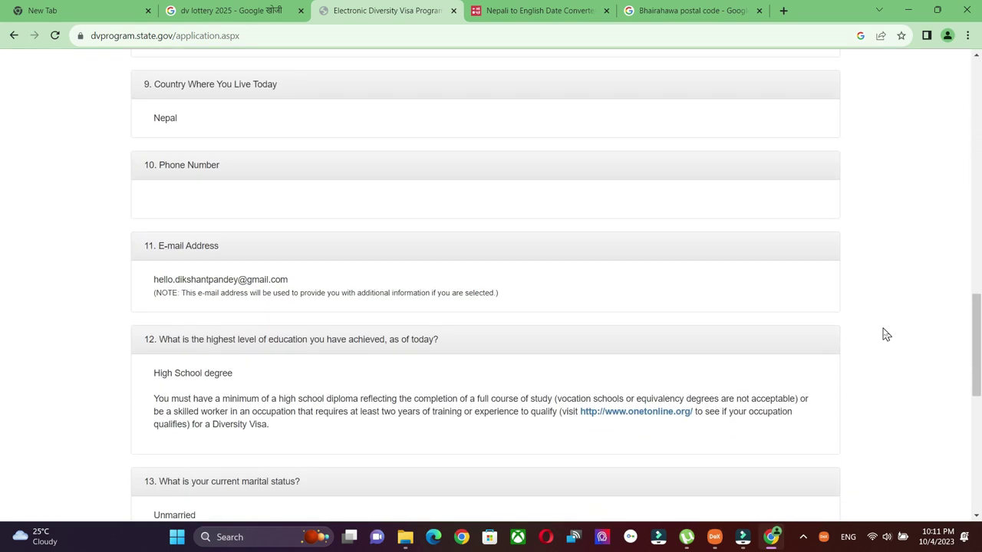
scroll(886, 335, "down", 3)
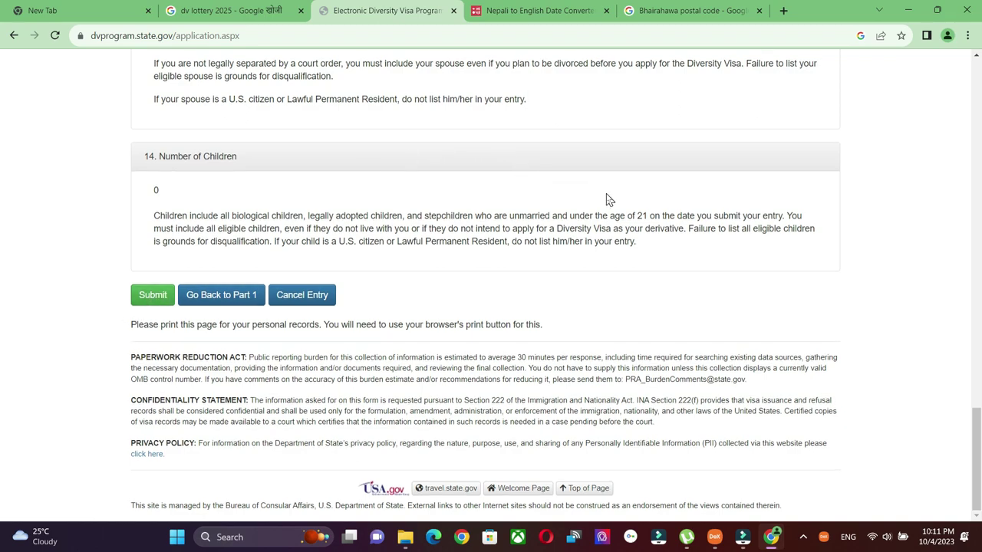
scroll(606, 199, "up", 4)
scroll(606, 199, "up", 15)
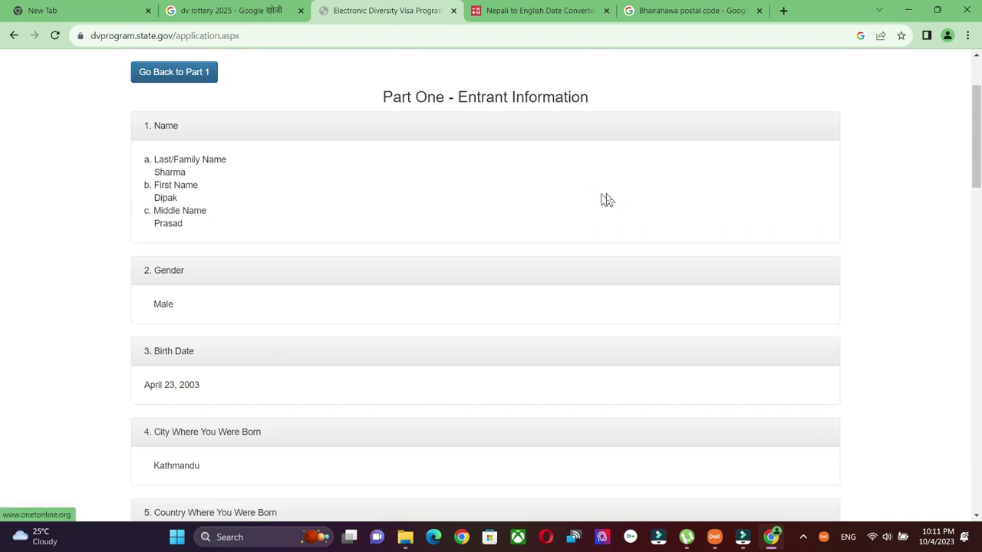
scroll(606, 200, "down", 3)
scroll(606, 200, "down", 12)
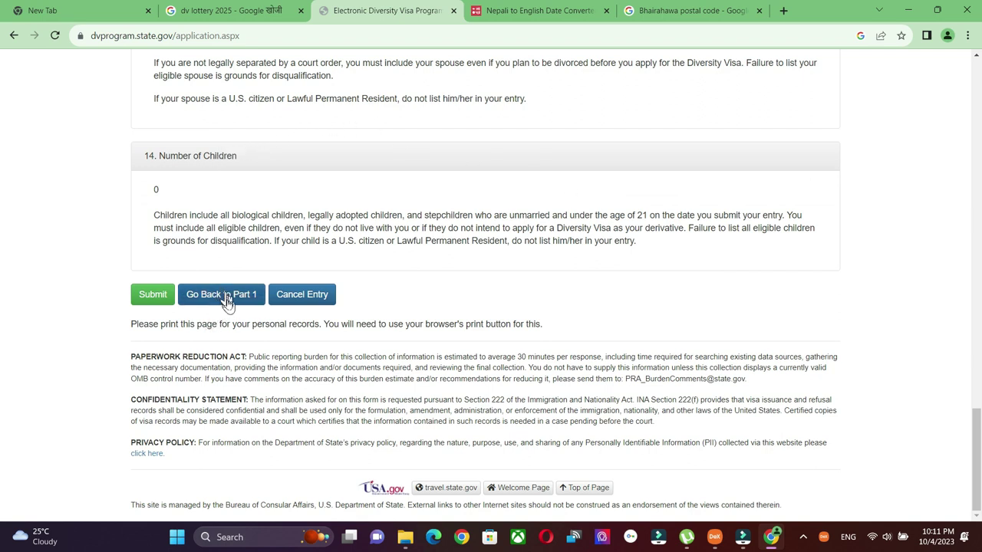
left_click(153, 296)
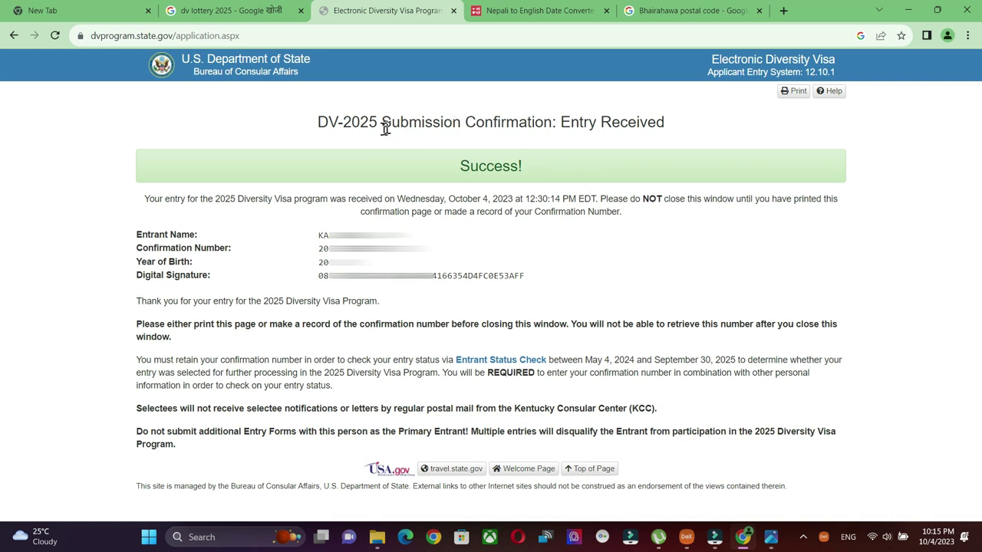
Highlight the Success! Entry Received heading and the confirmation number, then clear the selection.
left_click_drag(392, 123, 556, 123)
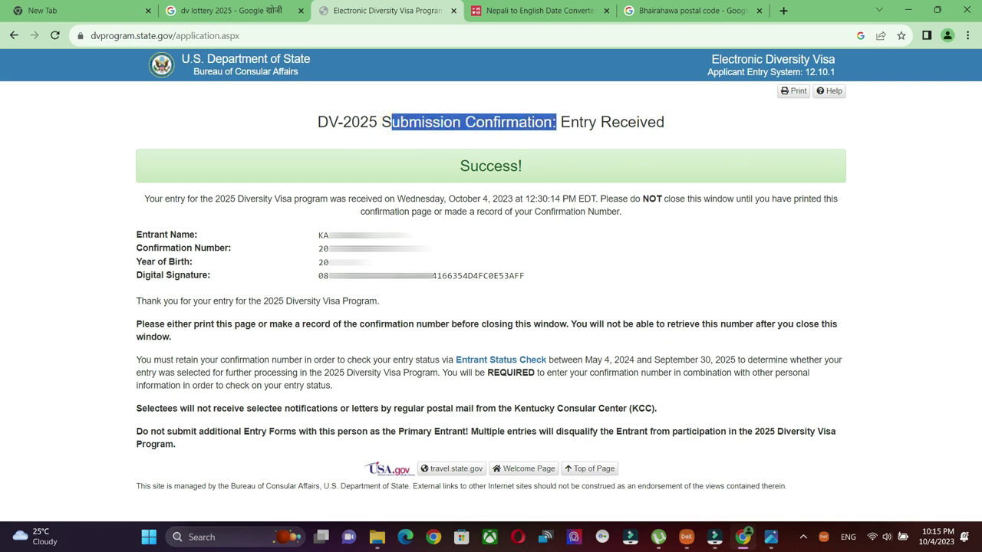
left_click_drag(664, 123, 571, 123)
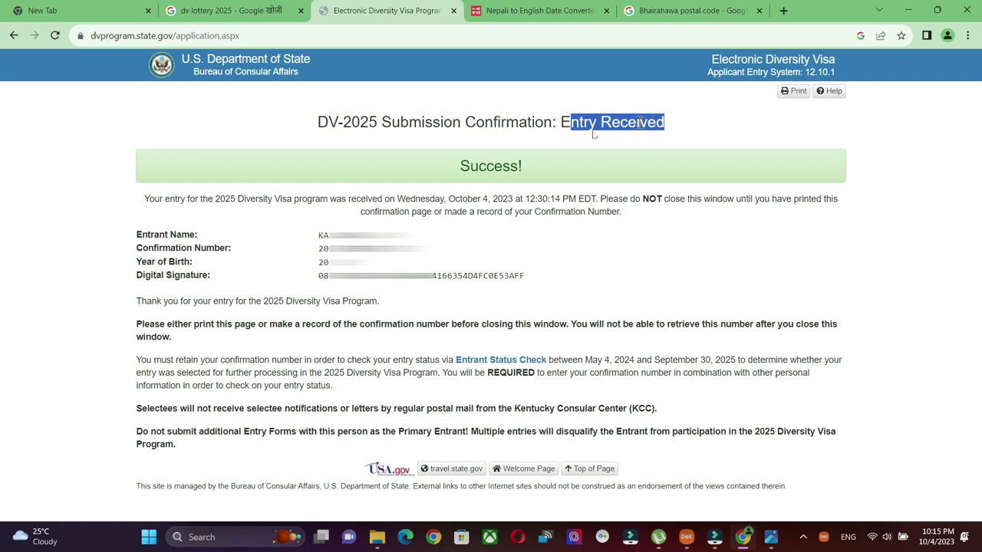
left_click(462, 165)
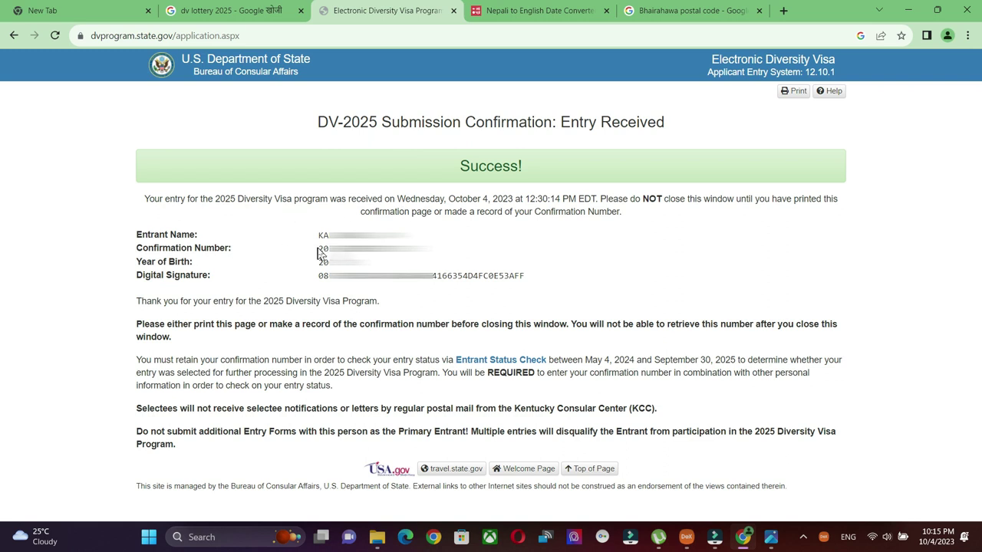
left_click_drag(321, 253, 433, 251)
left_click(433, 251)
Screenshot the confirmation page with Win+PrintScreen and bring up its print preview.
key("super+Print")
left_click(793, 92)
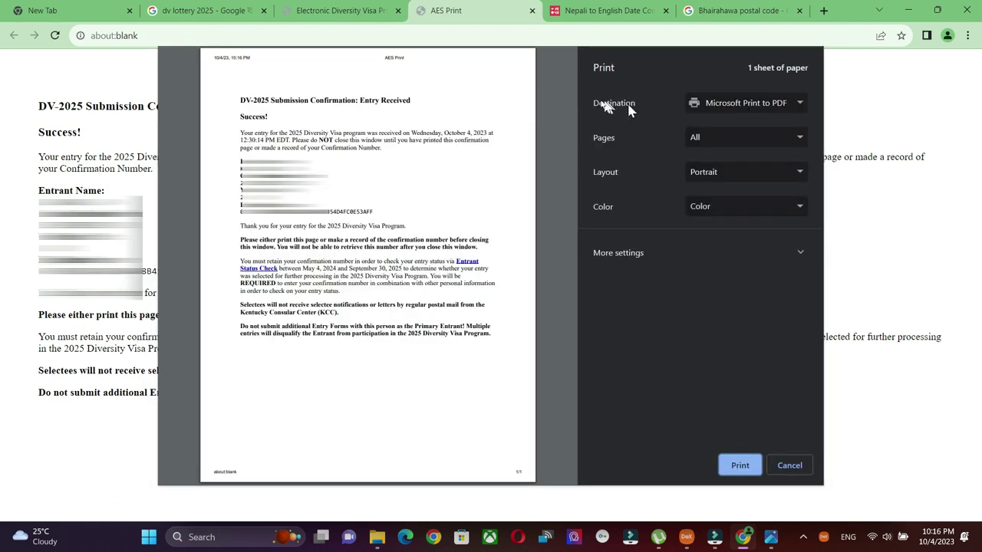